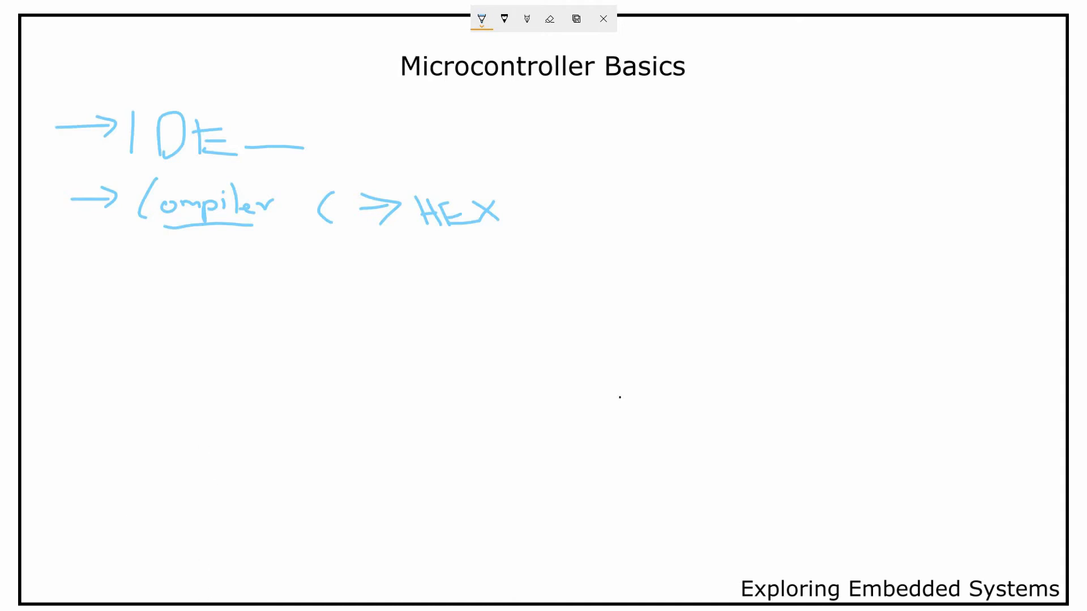
Step: Switch to the browser and open the MPLAB X IDE page on the Microchip website
{"action": "key", "text": "alt+Tab"}
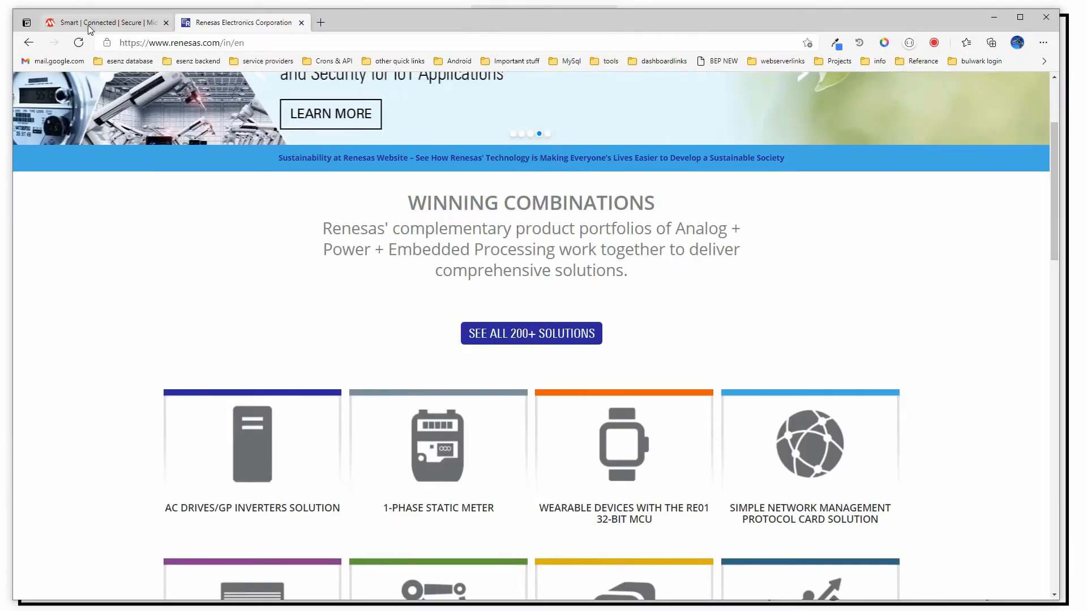
{"action": "left_click", "coordinate": [87, 25]}
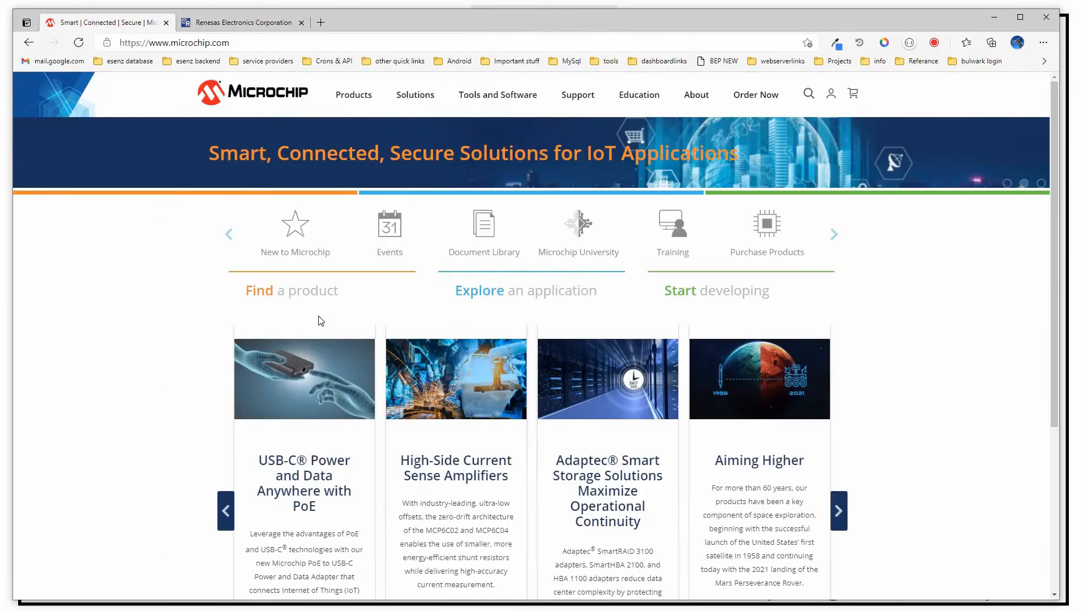
{"action": "mouse_move", "coordinate": [494, 100]}
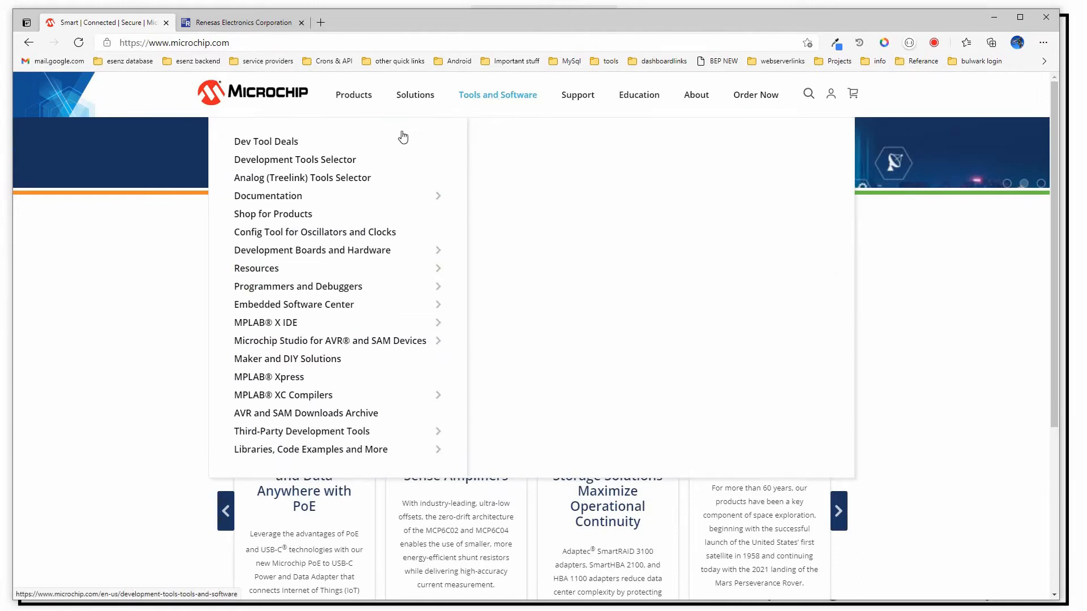
{"action": "left_click", "coordinate": [287, 327]}
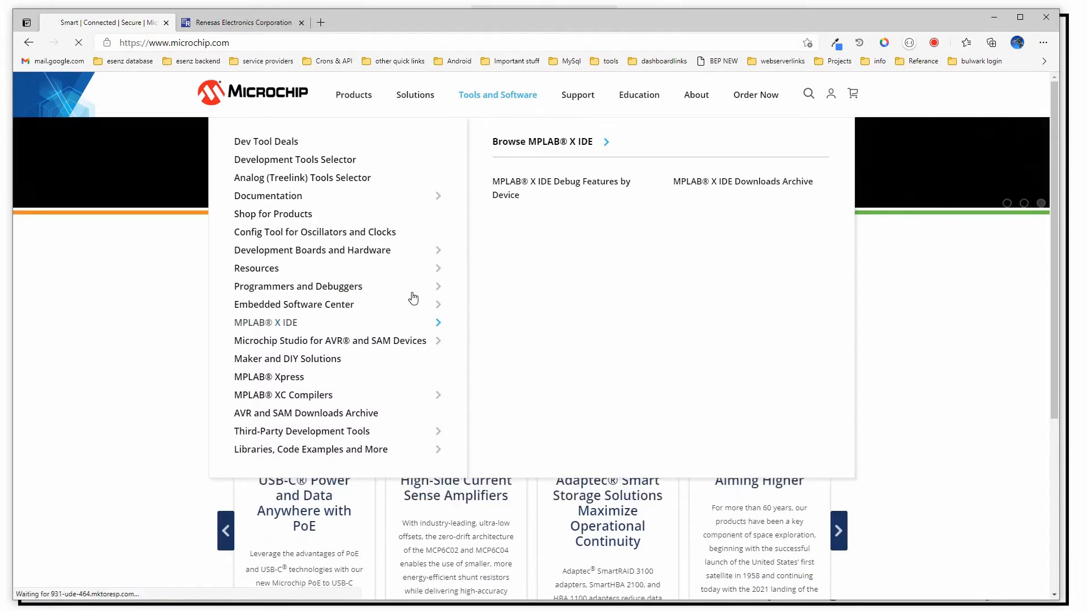
Step: Download MPLABX-v5.45-windows-installer.exe from the MPLAB X IDE page's downloads table
{"action": "scroll", "coordinate": [400, 336], "scroll_direction": "down", "scroll_amount": 2}
{"action": "scroll", "coordinate": [400, 336], "scroll_direction": "down", "scroll_amount": 15}
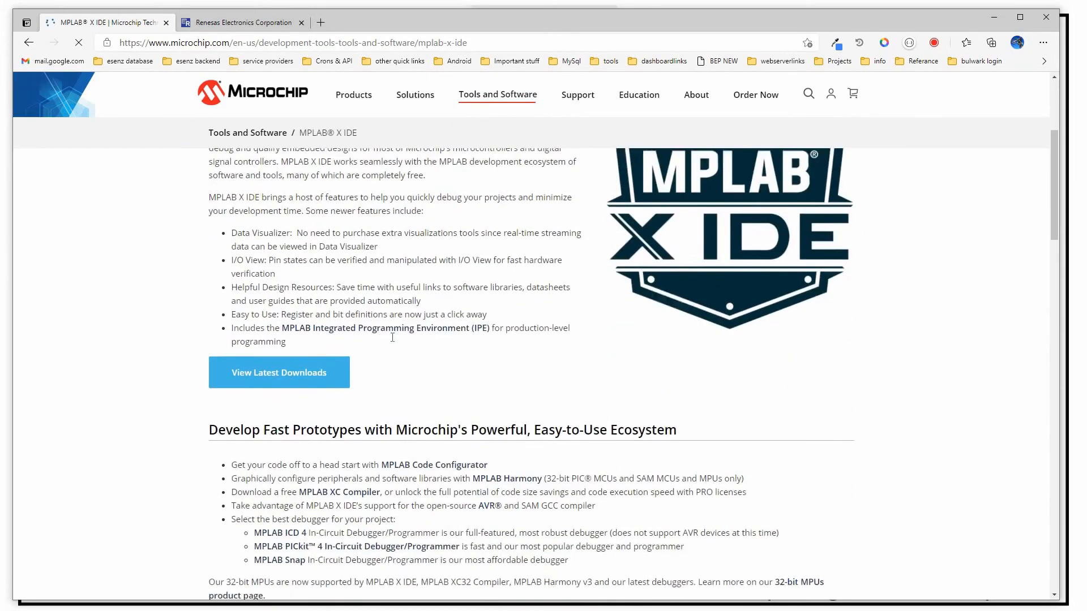
{"action": "scroll", "coordinate": [357, 345], "scroll_direction": "down", "scroll_amount": 6}
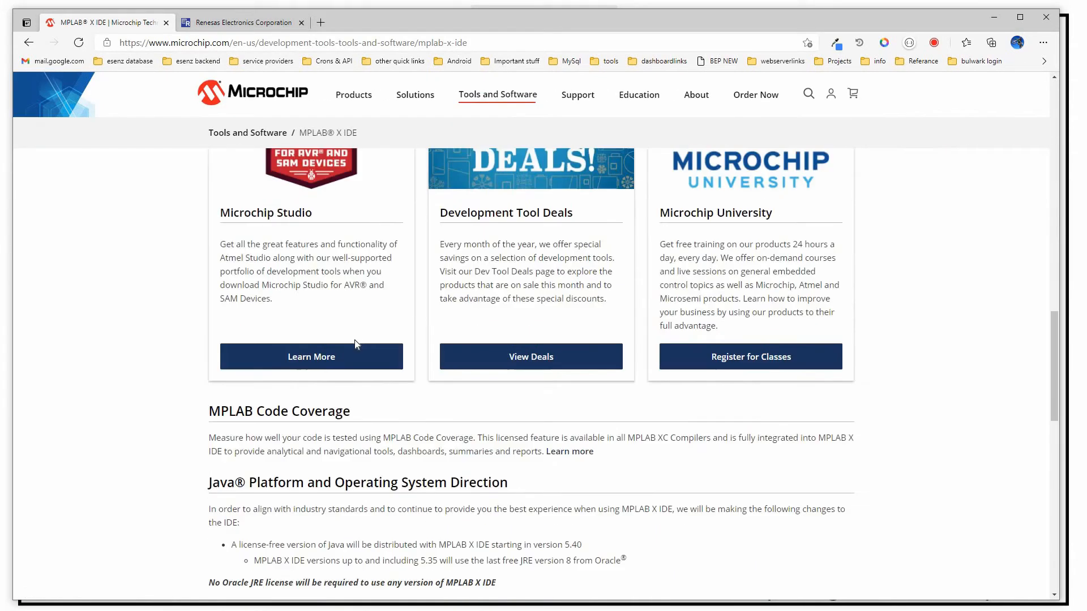
{"action": "scroll", "coordinate": [355, 343], "scroll_direction": "down", "scroll_amount": 12}
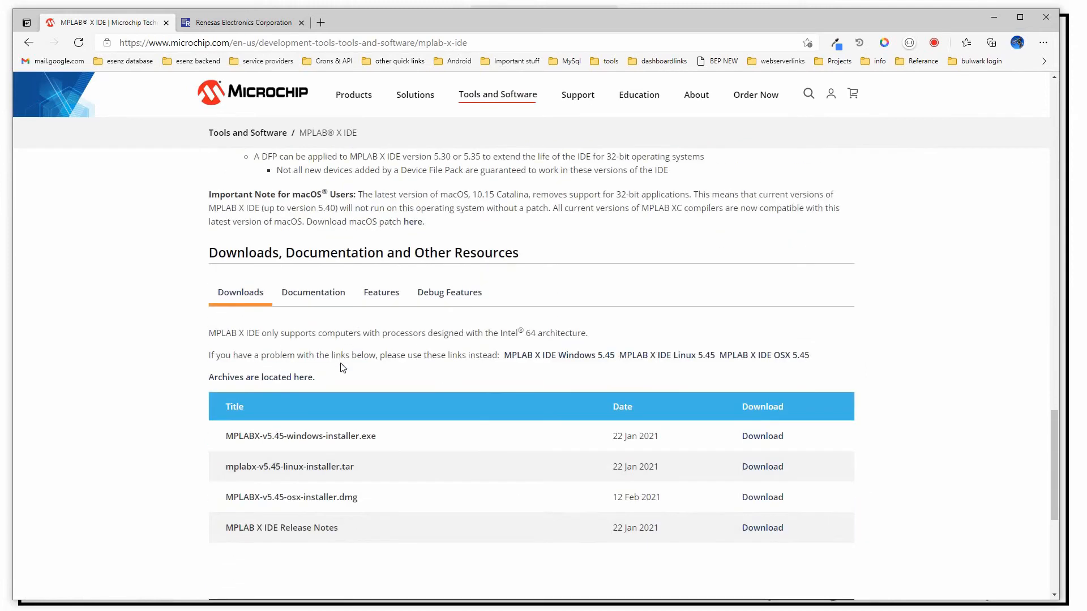
{"action": "left_click", "coordinate": [755, 440]}
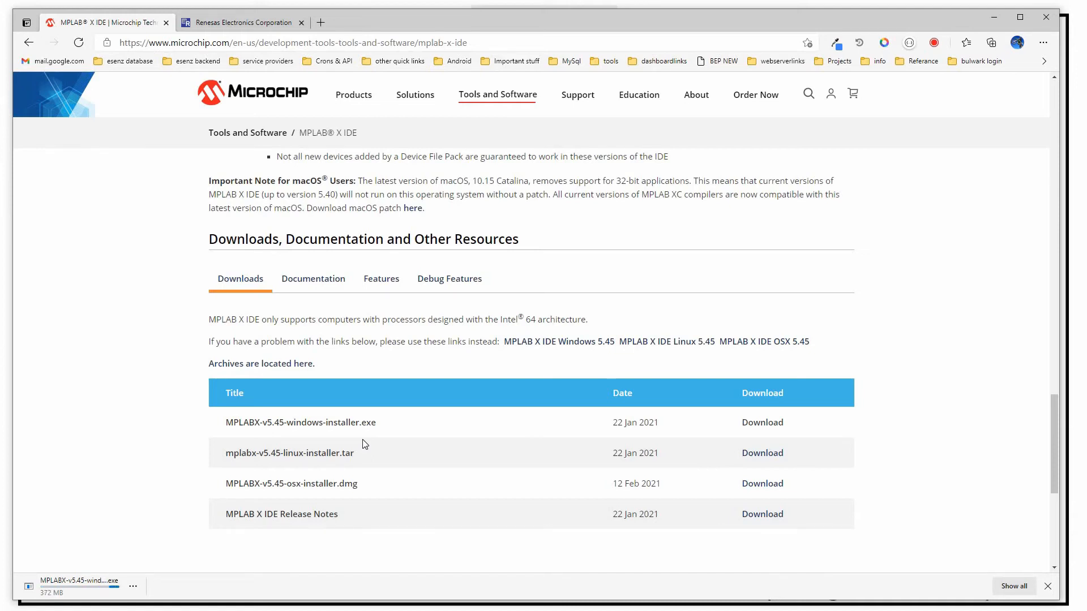
Step: Open the MPLAB XC Compilers page among Microchip's tools and software
{"action": "scroll", "coordinate": [199, 239], "scroll_direction": "down", "scroll_amount": 4}
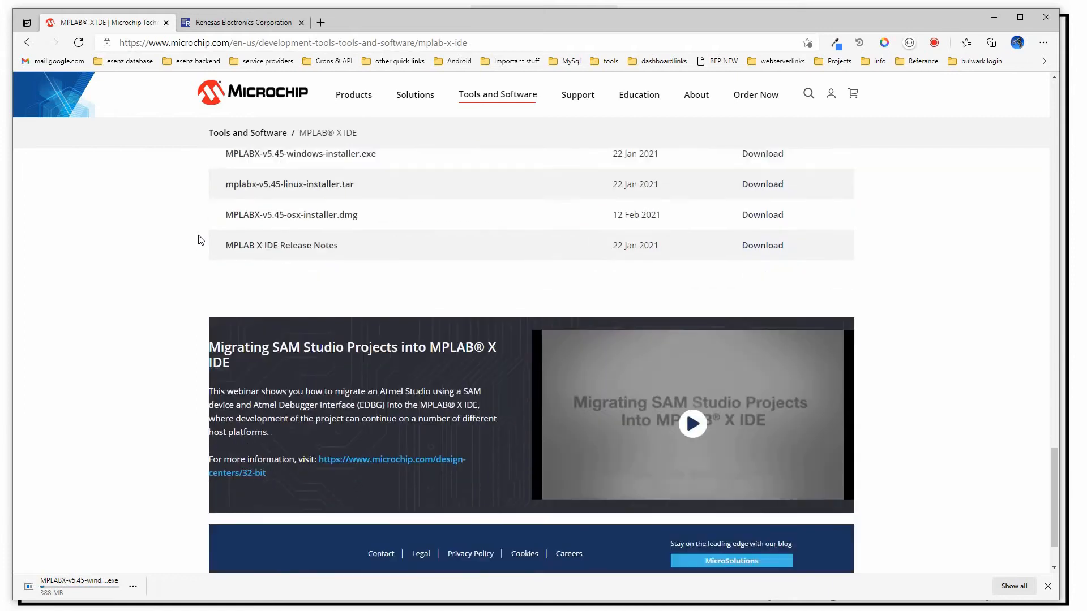
{"action": "scroll", "coordinate": [161, 217], "scroll_direction": "up", "scroll_amount": 1}
{"action": "scroll", "coordinate": [158, 214], "scroll_direction": "up", "scroll_amount": 3}
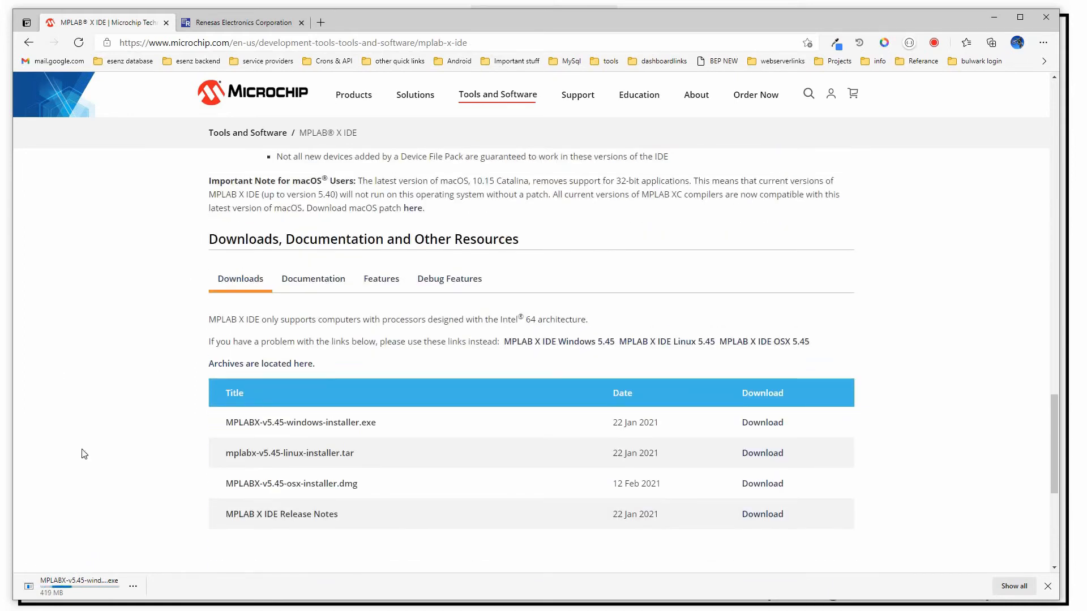
{"action": "scroll", "coordinate": [59, 374], "scroll_direction": "up", "scroll_amount": 7}
{"action": "scroll", "coordinate": [59, 374], "scroll_direction": "up", "scroll_amount": 2}
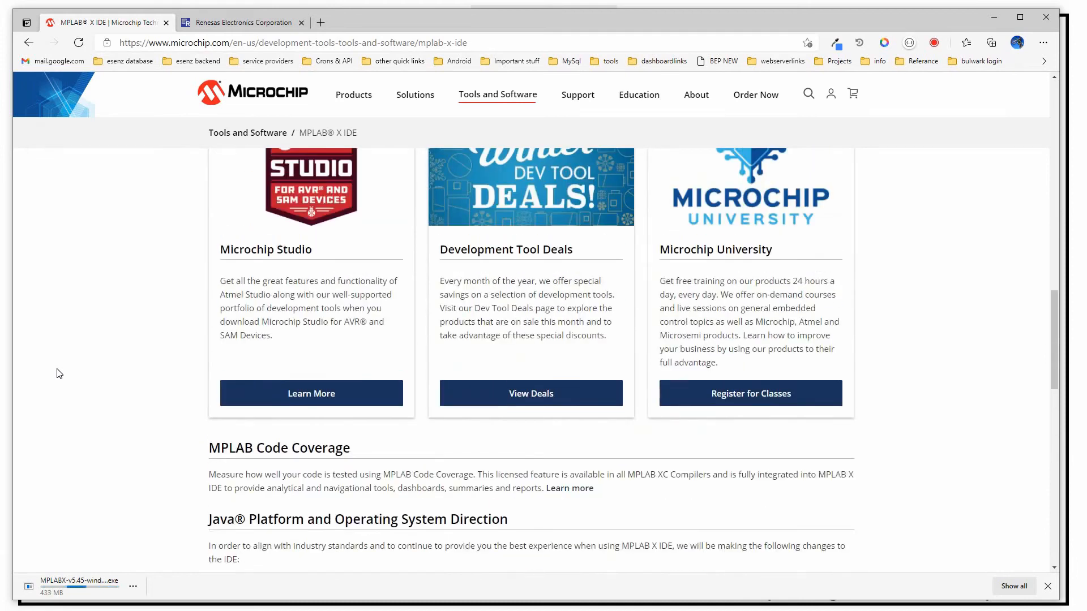
{"action": "scroll", "coordinate": [57, 373], "scroll_direction": "up", "scroll_amount": 2}
{"action": "scroll", "coordinate": [55, 368], "scroll_direction": "up", "scroll_amount": 4}
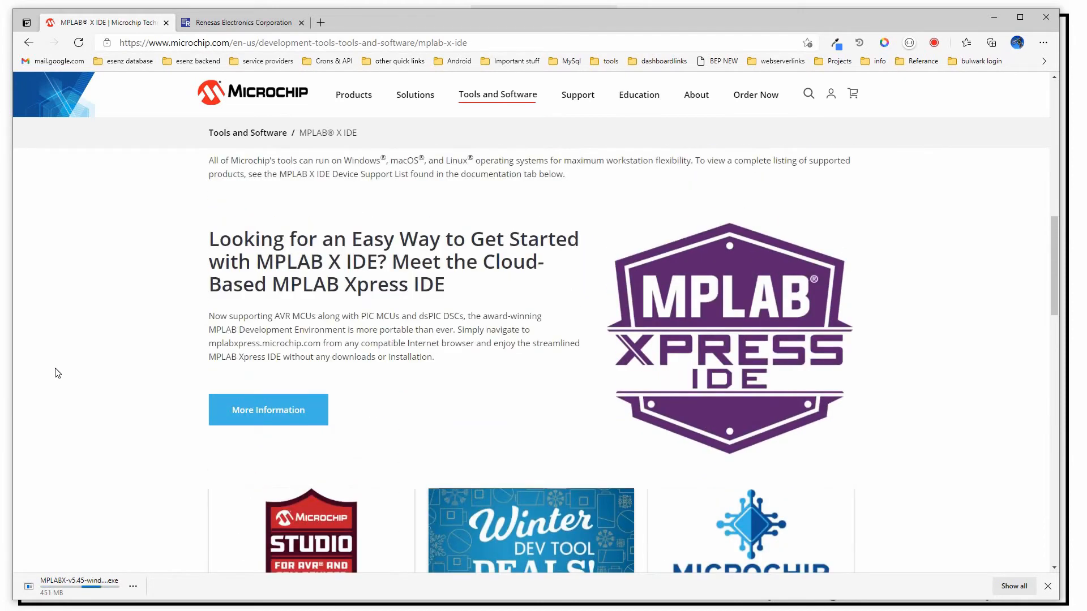
{"action": "scroll", "coordinate": [62, 365], "scroll_direction": "up", "scroll_amount": 5}
{"action": "scroll", "coordinate": [69, 362], "scroll_direction": "up", "scroll_amount": 7}
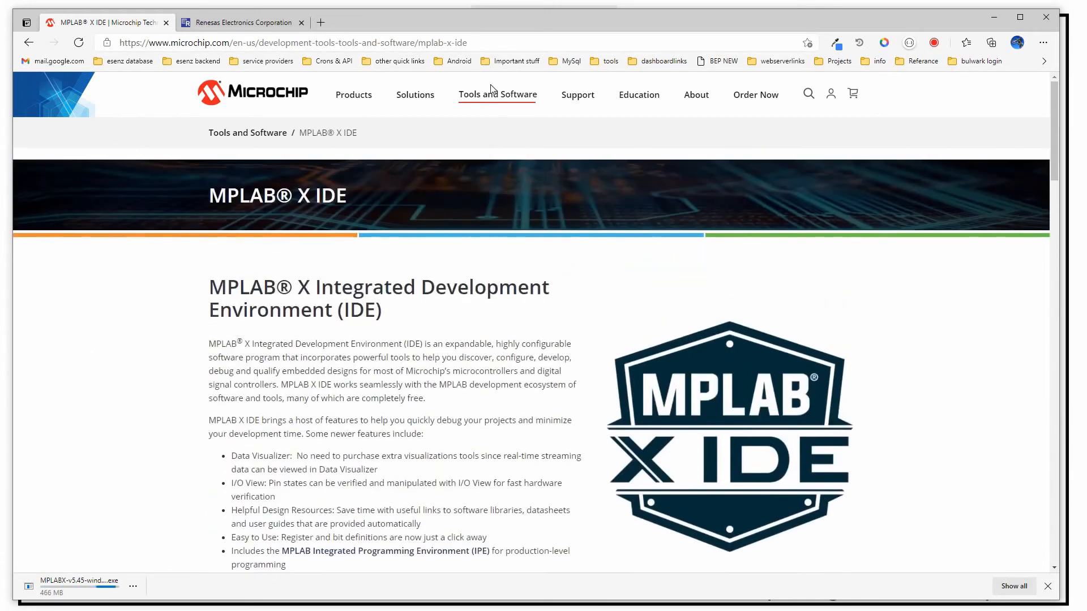
{"action": "mouse_move", "coordinate": [497, 94]}
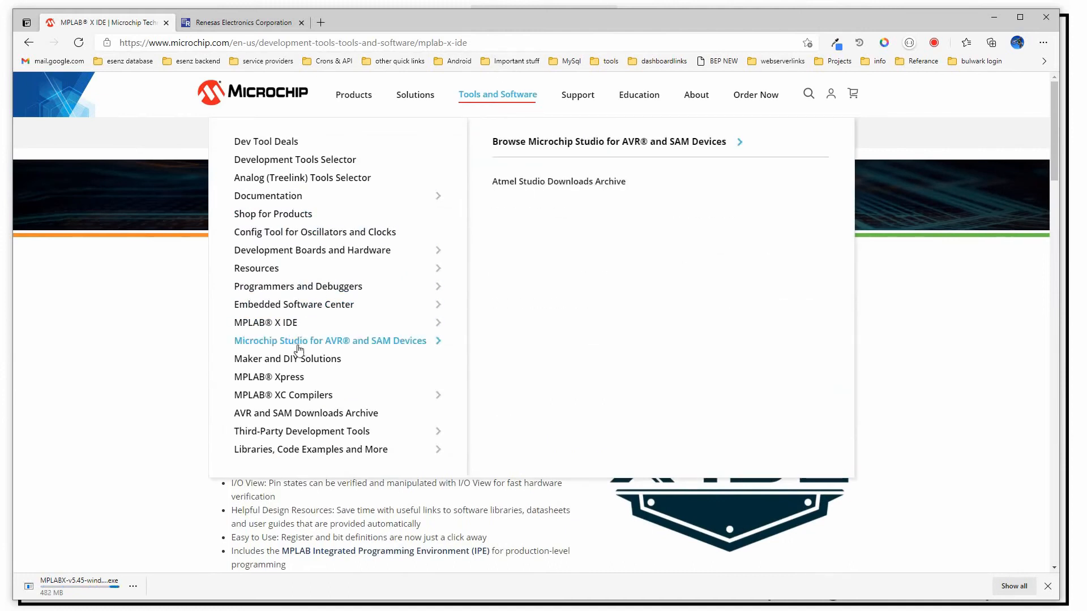
{"action": "left_click", "coordinate": [306, 397]}
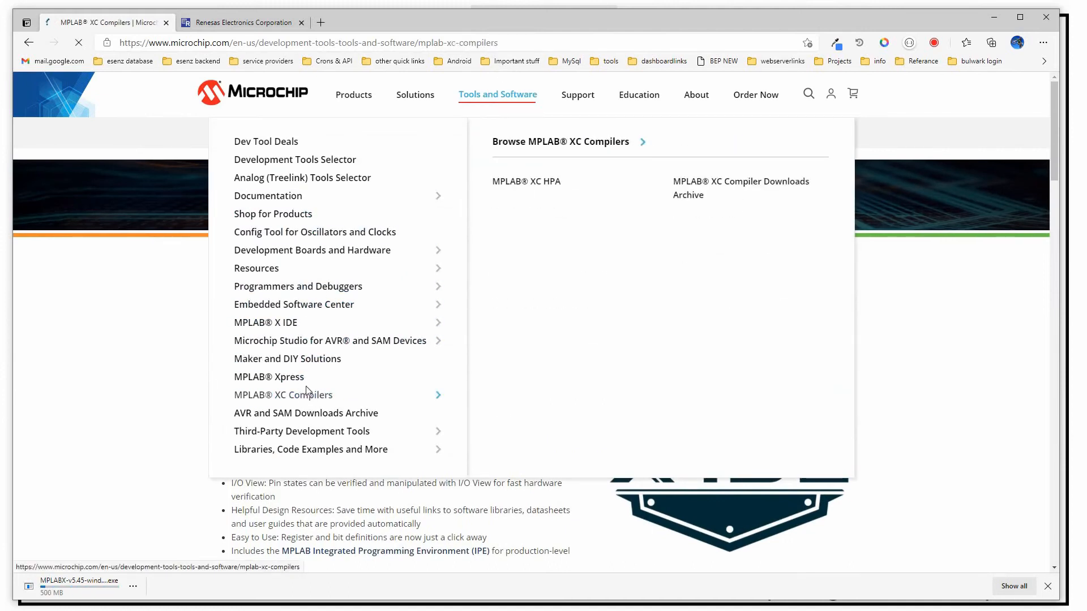
Step: Look through the MPLAB XC Compilers page for the licensing information and the compiler downloads
{"action": "scroll", "coordinate": [269, 338], "scroll_direction": "down", "scroll_amount": 3}
{"action": "scroll", "coordinate": [269, 337], "scroll_direction": "down", "scroll_amount": 4}
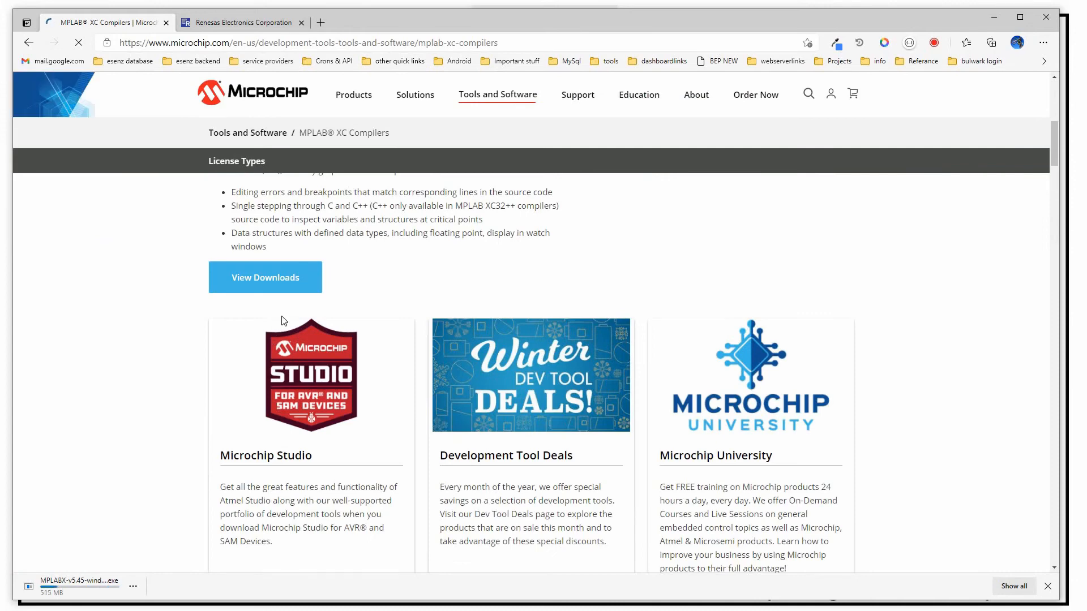
{"action": "scroll", "coordinate": [279, 315], "scroll_direction": "down", "scroll_amount": 12}
{"action": "scroll", "coordinate": [284, 324], "scroll_direction": "up", "scroll_amount": 10}
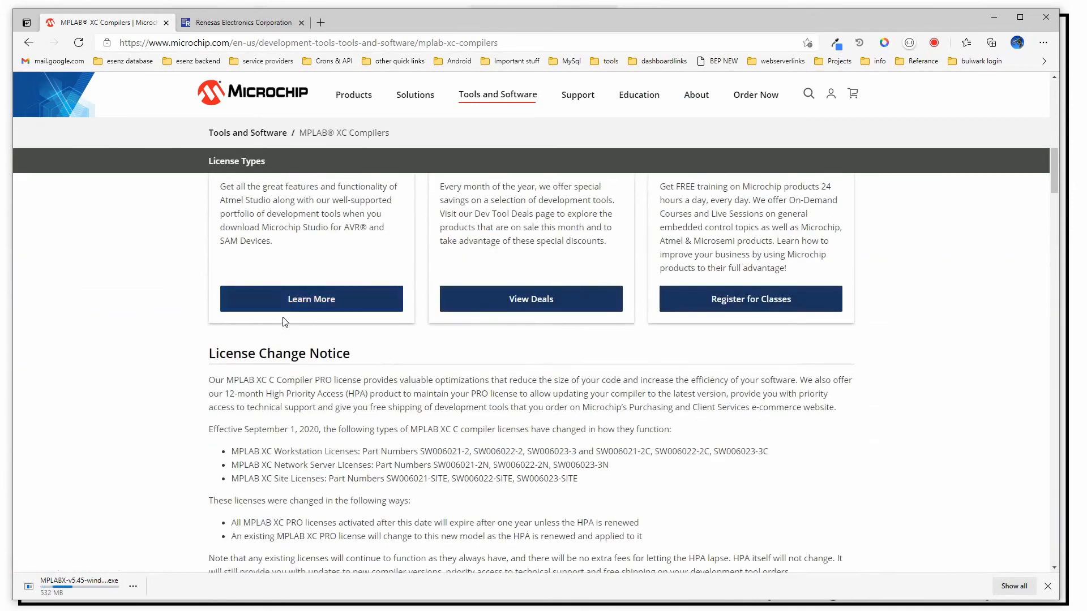
{"action": "scroll", "coordinate": [284, 319], "scroll_direction": "down", "scroll_amount": 15}
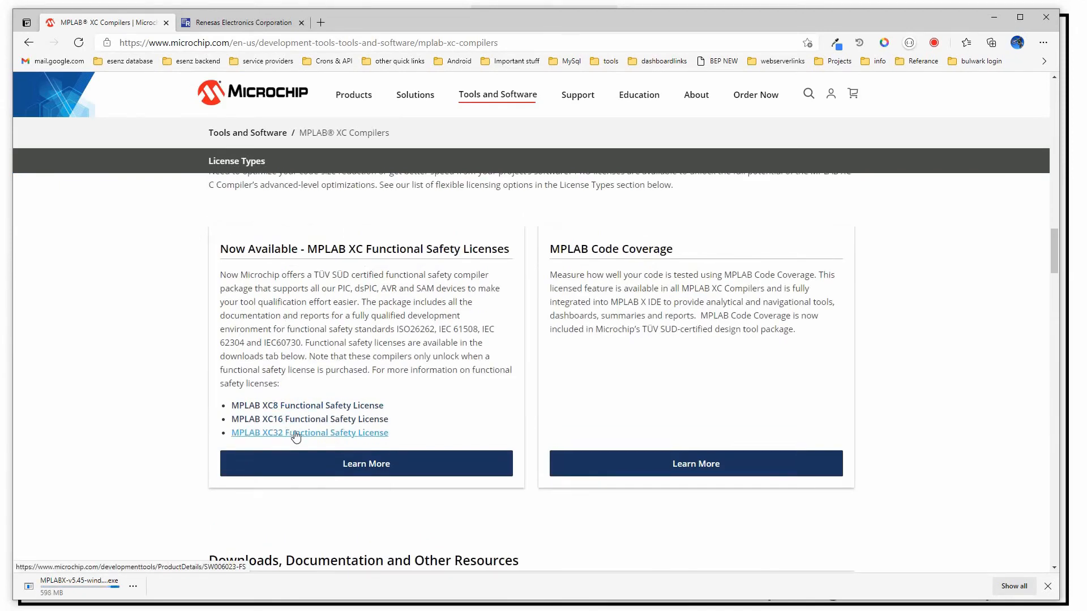
{"action": "scroll", "coordinate": [368, 422], "scroll_direction": "up", "scroll_amount": 5}
{"action": "scroll", "coordinate": [367, 422], "scroll_direction": "up", "scroll_amount": 15}
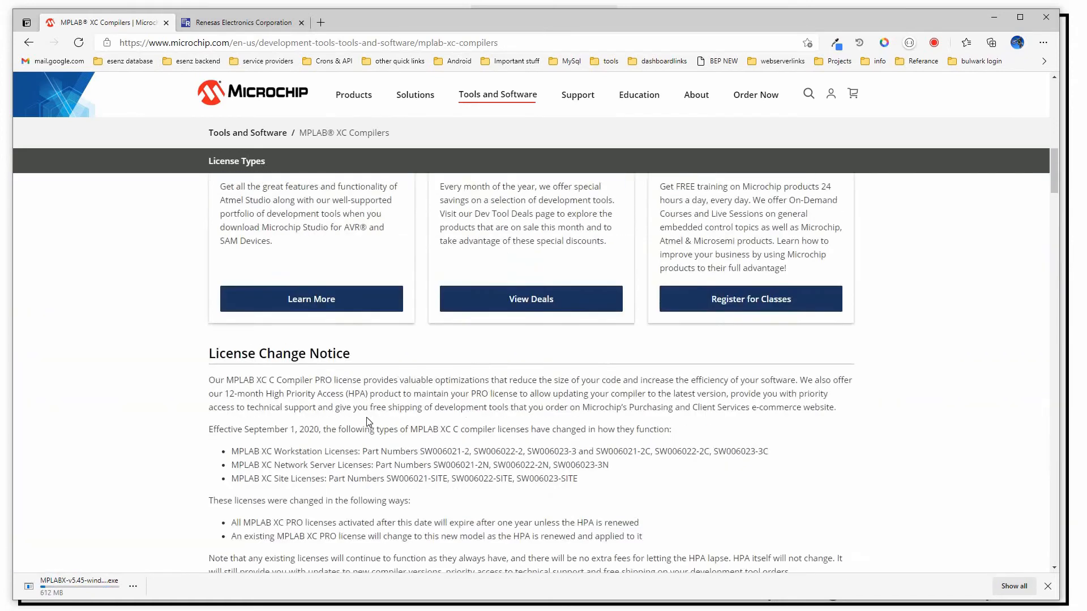
{"action": "scroll", "coordinate": [373, 402], "scroll_direction": "down", "scroll_amount": 10}
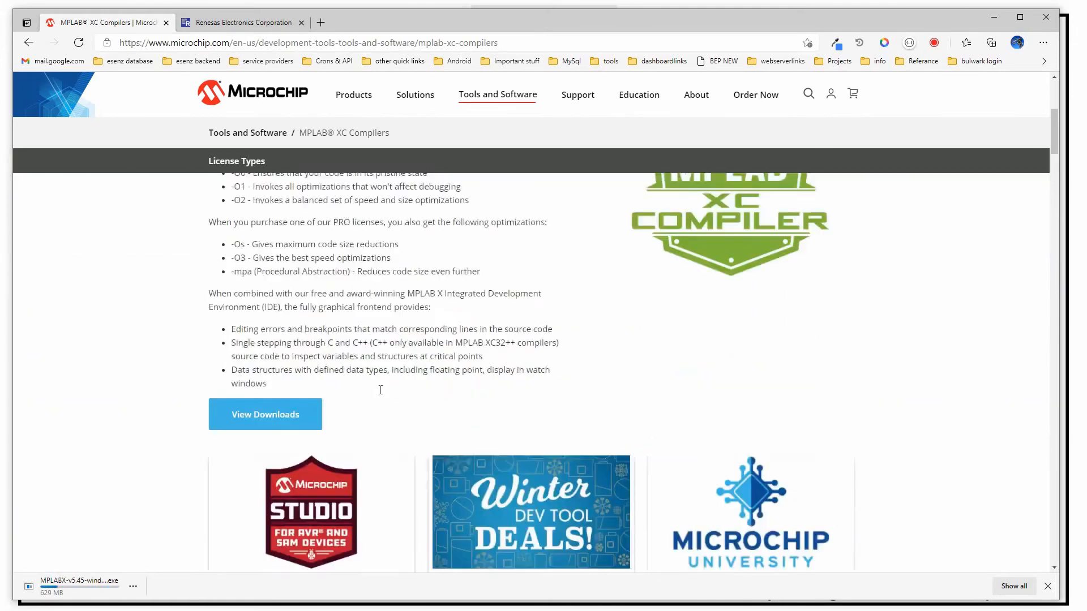
{"action": "scroll", "coordinate": [381, 386], "scroll_direction": "up", "scroll_amount": 5}
{"action": "scroll", "coordinate": [317, 373], "scroll_direction": "down", "scroll_amount": 3}
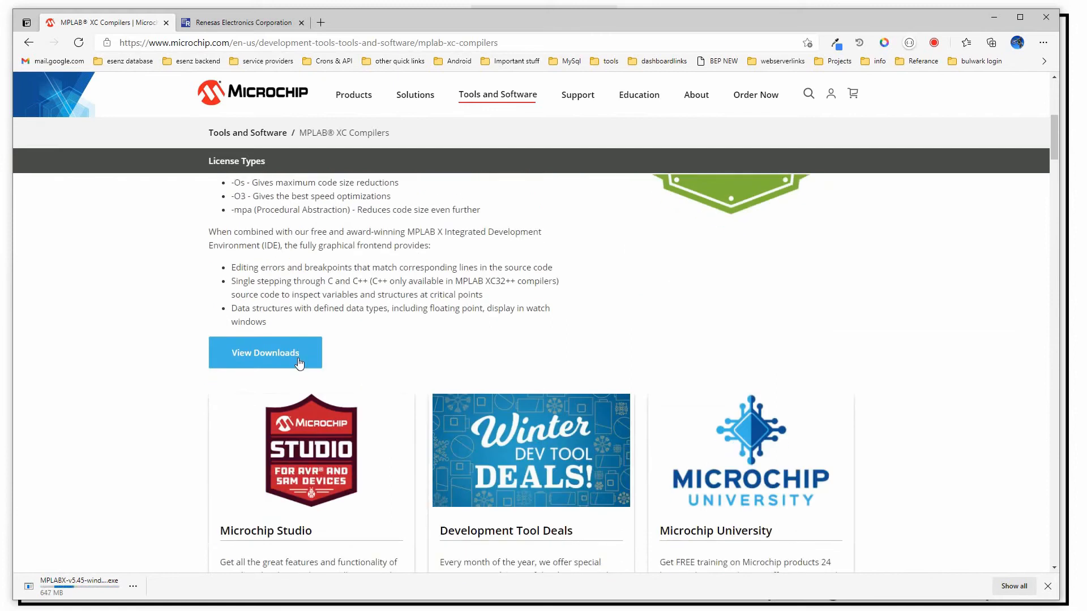
Step: Download MPLAB XC8 Compiler v2.32 for Windows from the compiler downloads list
{"action": "left_click", "coordinate": [300, 356]}
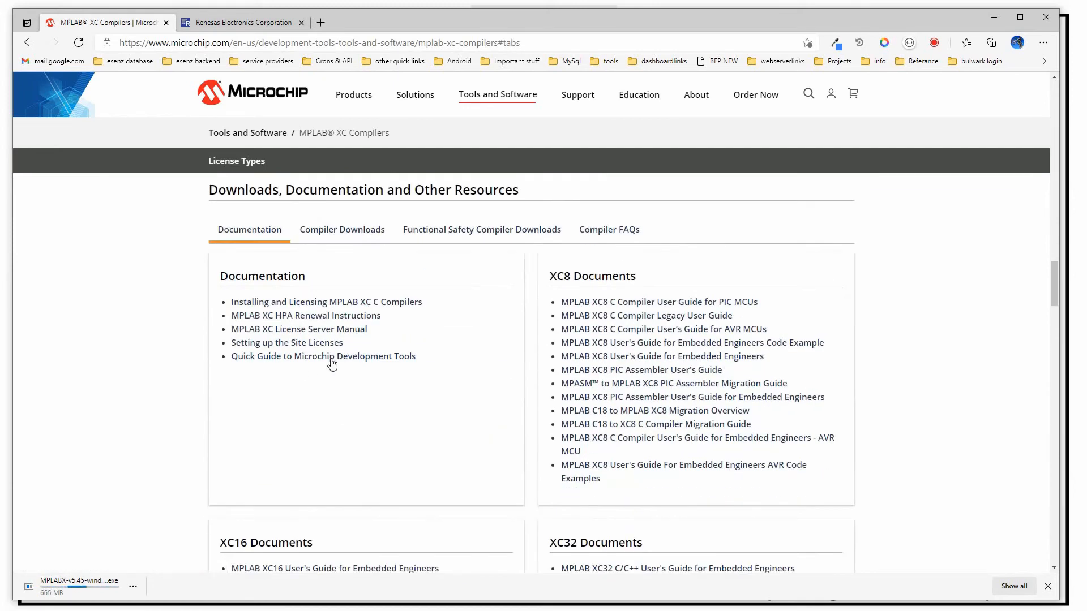
{"action": "left_click", "coordinate": [351, 236]}
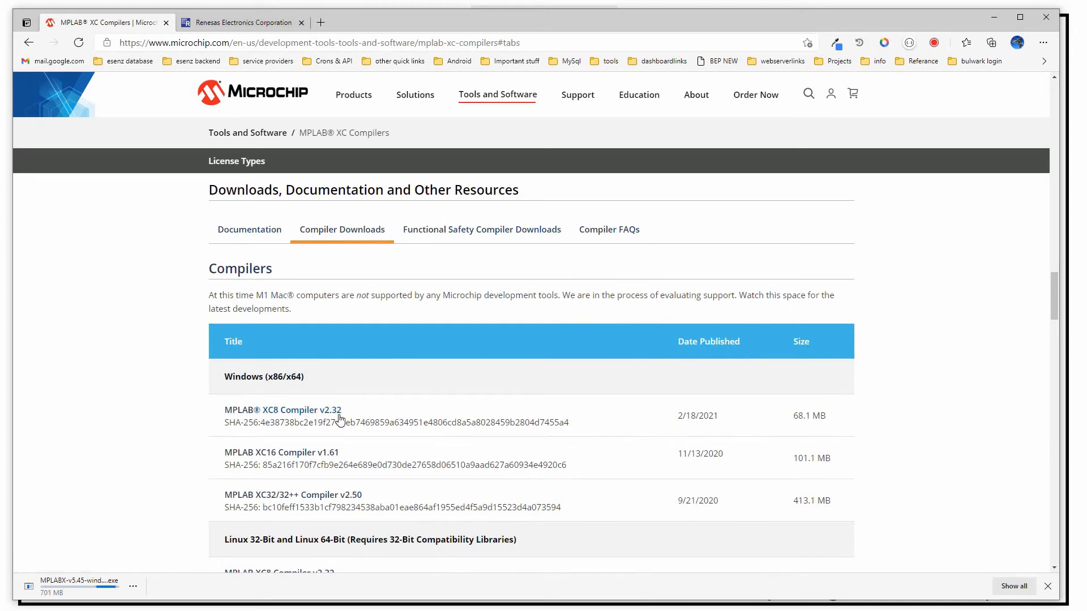
{"action": "left_click", "coordinate": [311, 417]}
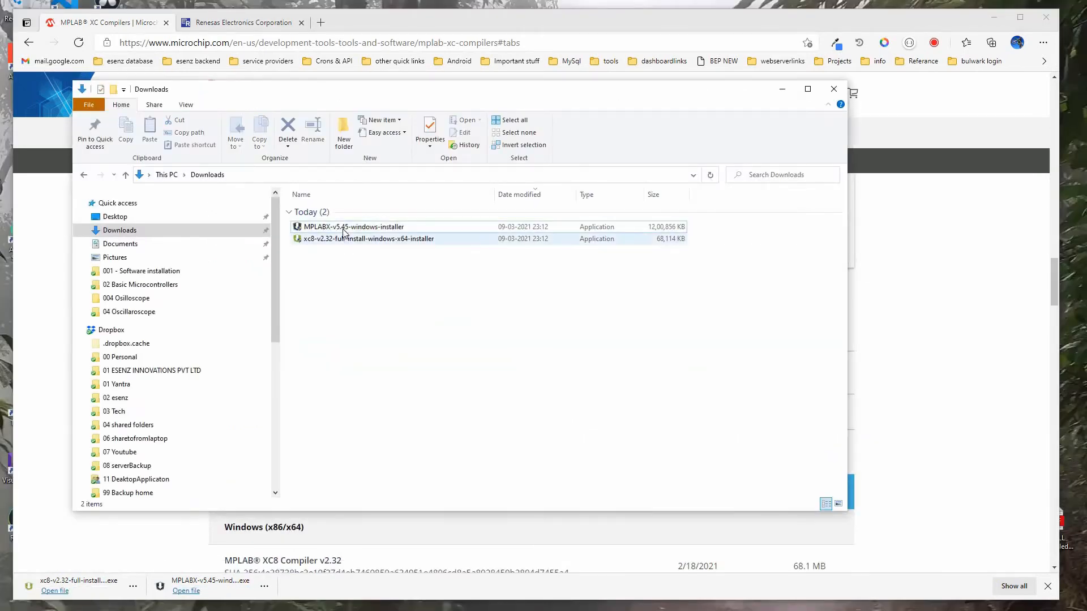
Step: Run MPLABX-v5.45-windows-installer from the Downloads folder and accept its license agreement
{"action": "left_click", "coordinate": [343, 228]}
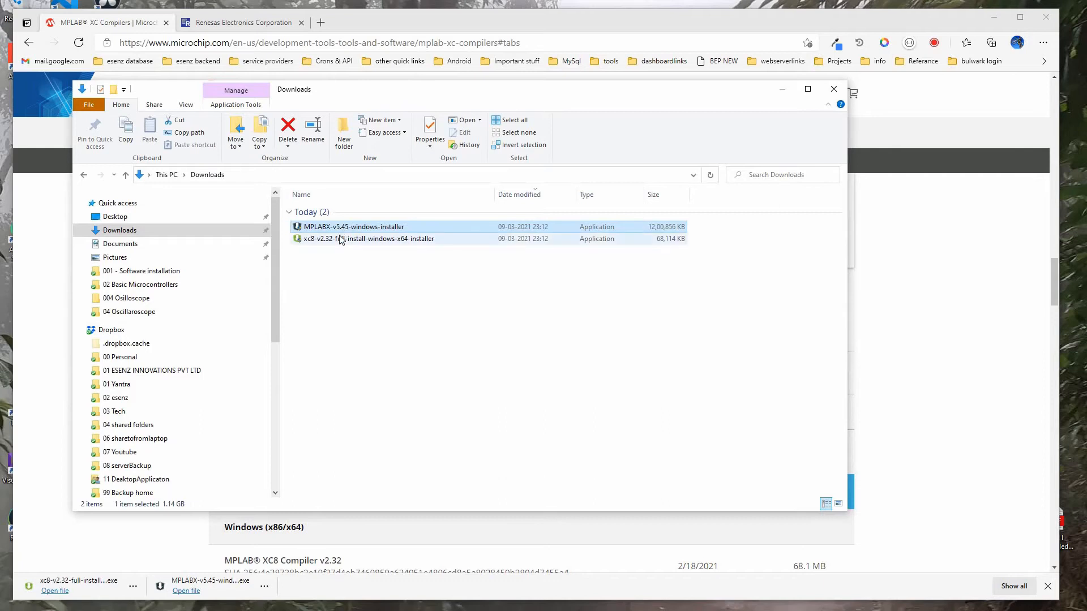
{"action": "left_click", "coordinate": [343, 239]}
{"action": "double_click", "coordinate": [343, 228]}
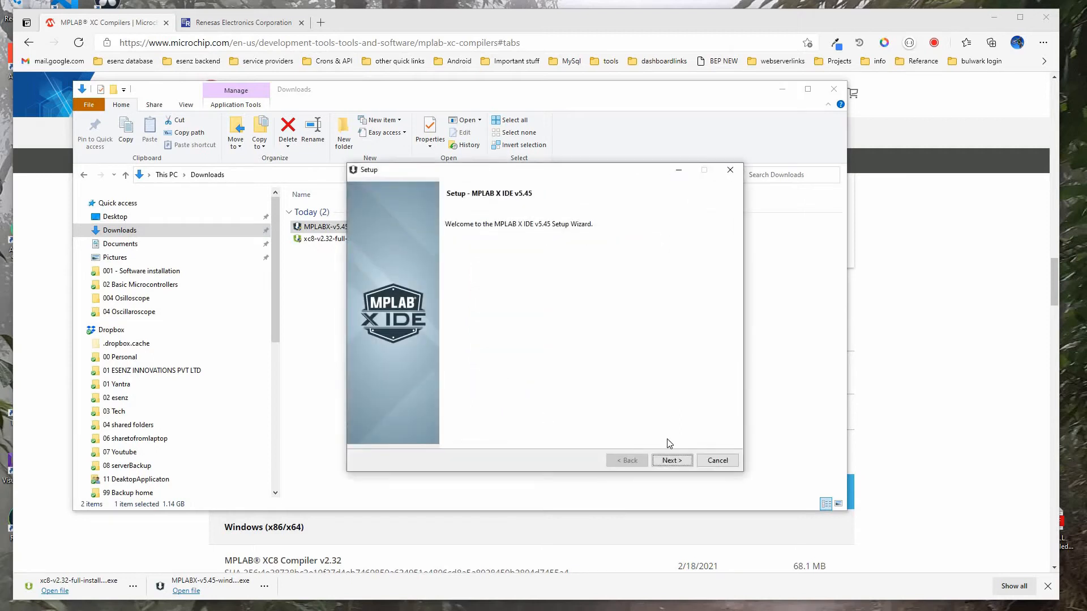
{"action": "left_click", "coordinate": [669, 462]}
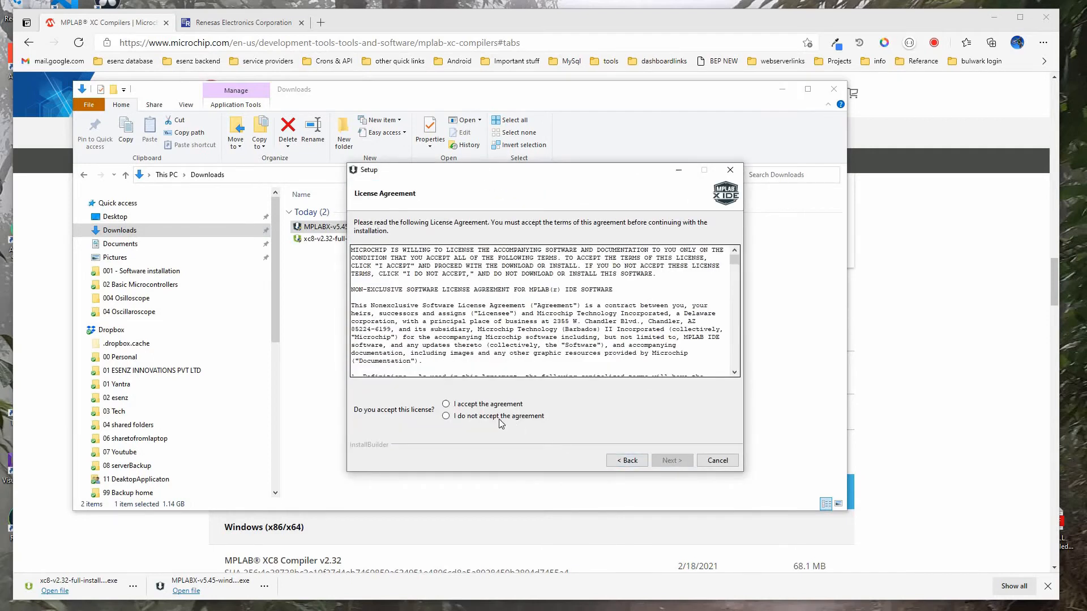
{"action": "left_click", "coordinate": [491, 404]}
{"action": "left_click", "coordinate": [672, 461]}
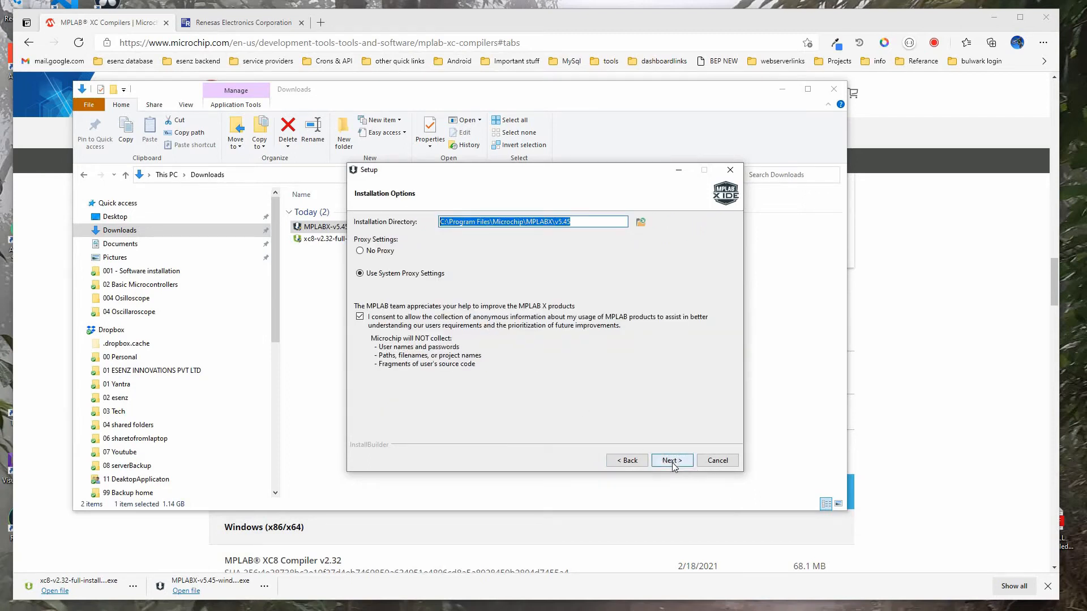
Step: Install MPLAB X IDE v5.45 with the default installation options, deselecting device support for 32 bit MCUs
{"action": "left_click", "coordinate": [672, 461]}
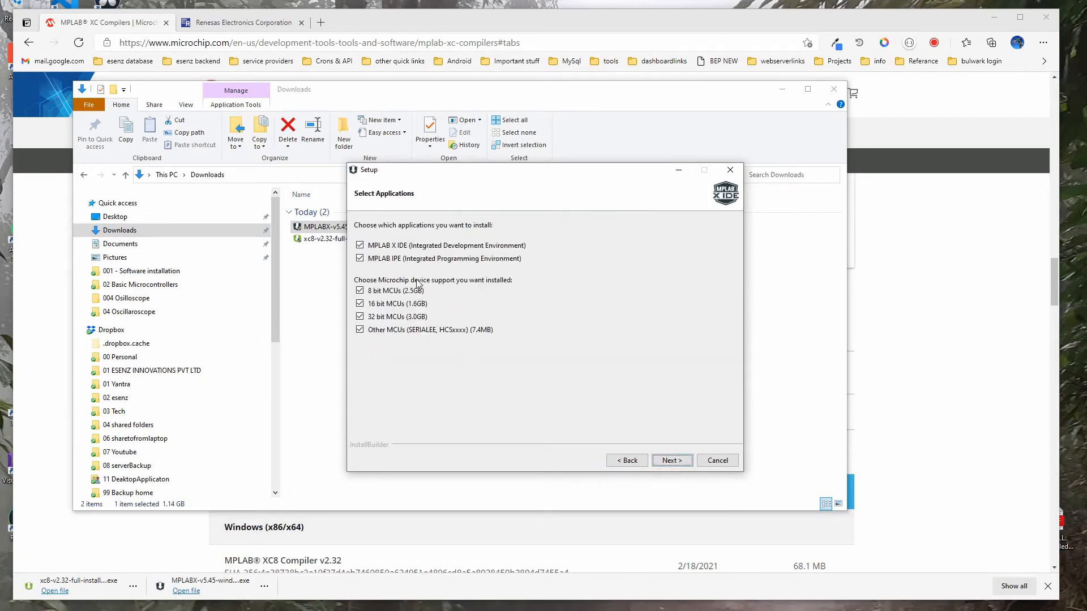
{"action": "left_click", "coordinate": [389, 319]}
{"action": "left_click", "coordinate": [669, 461]}
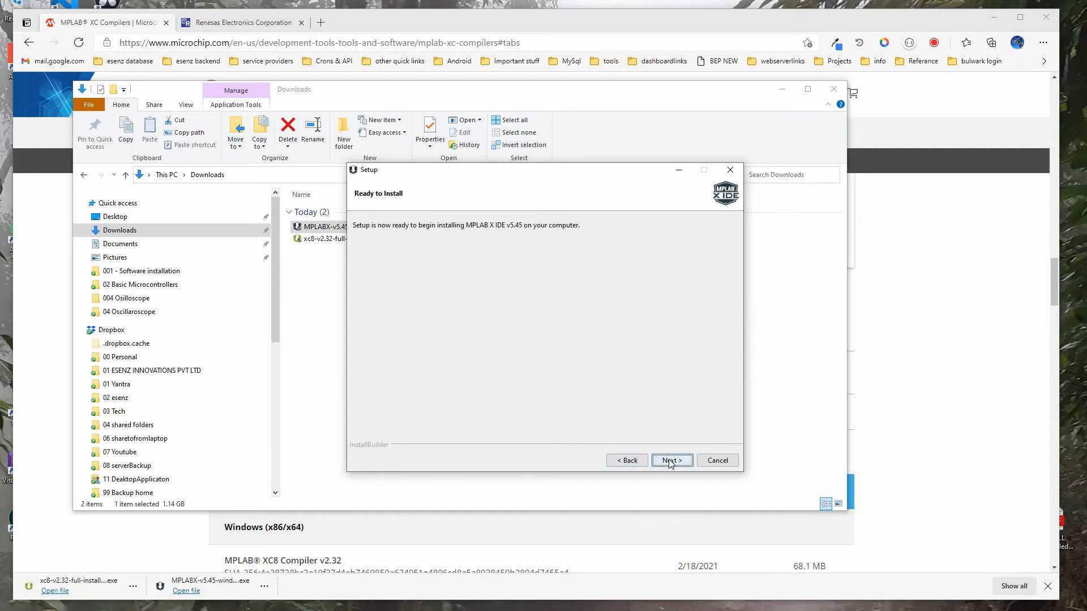
{"action": "left_click", "coordinate": [670, 461]}
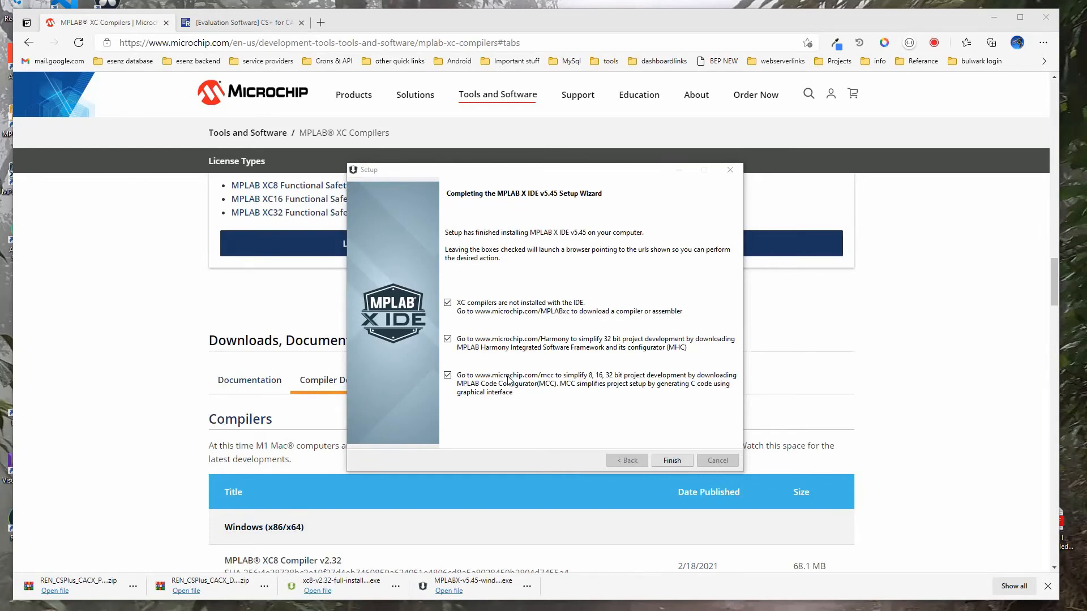
Step: Disable the XC compilers, Harmony and MCC website launch options and finish the MPLAB X IDE setup
{"action": "left_click", "coordinate": [466, 307]}
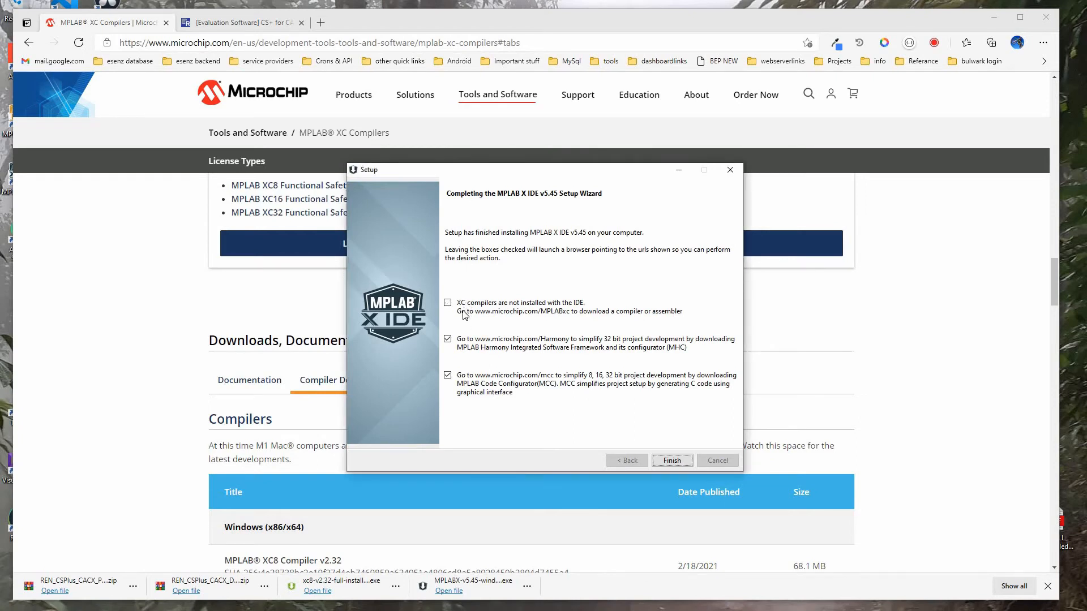
{"action": "left_click", "coordinate": [458, 342]}
{"action": "left_click", "coordinate": [448, 376]}
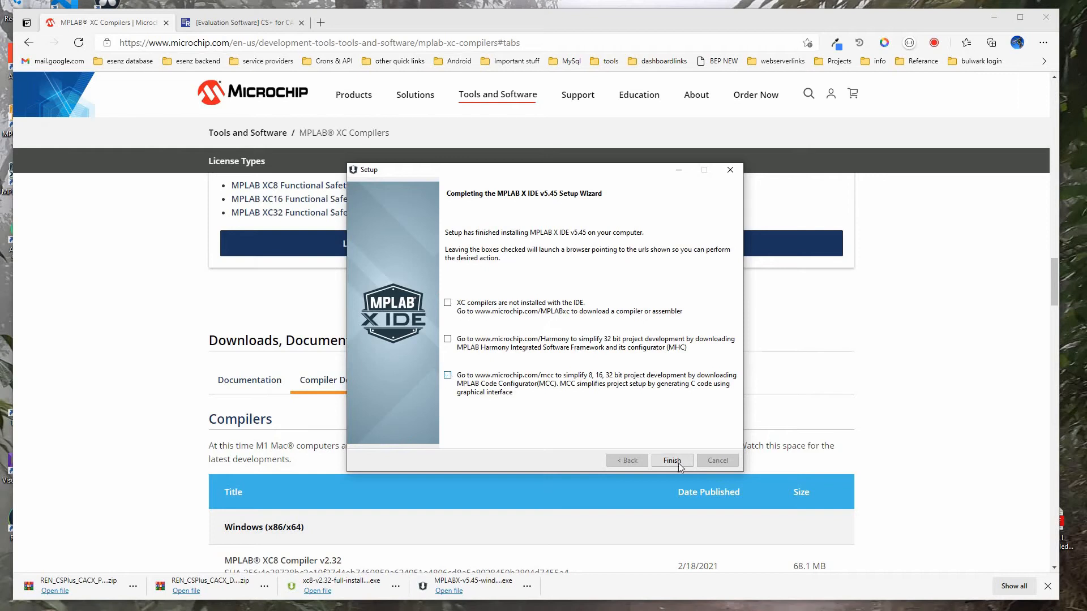
{"action": "left_click", "coordinate": [532, 389]}
{"action": "left_click", "coordinate": [661, 464]}
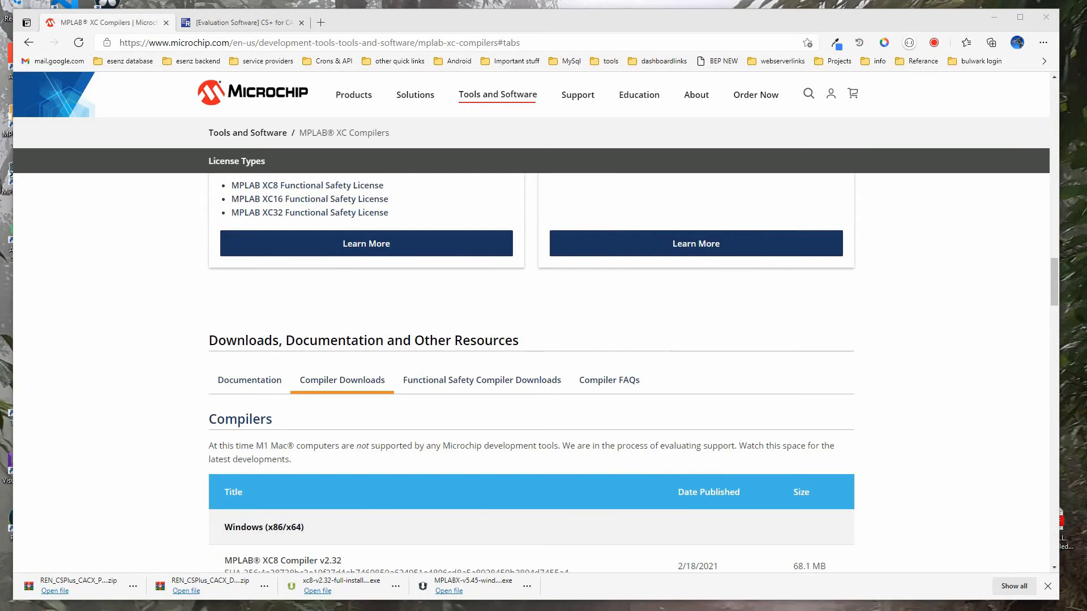
Step: Run the xc8-v2.32-full-install-windows-x64-installer from the Downloads folder and accept its license agreement
{"action": "mouse_move", "coordinate": [235, 610]}
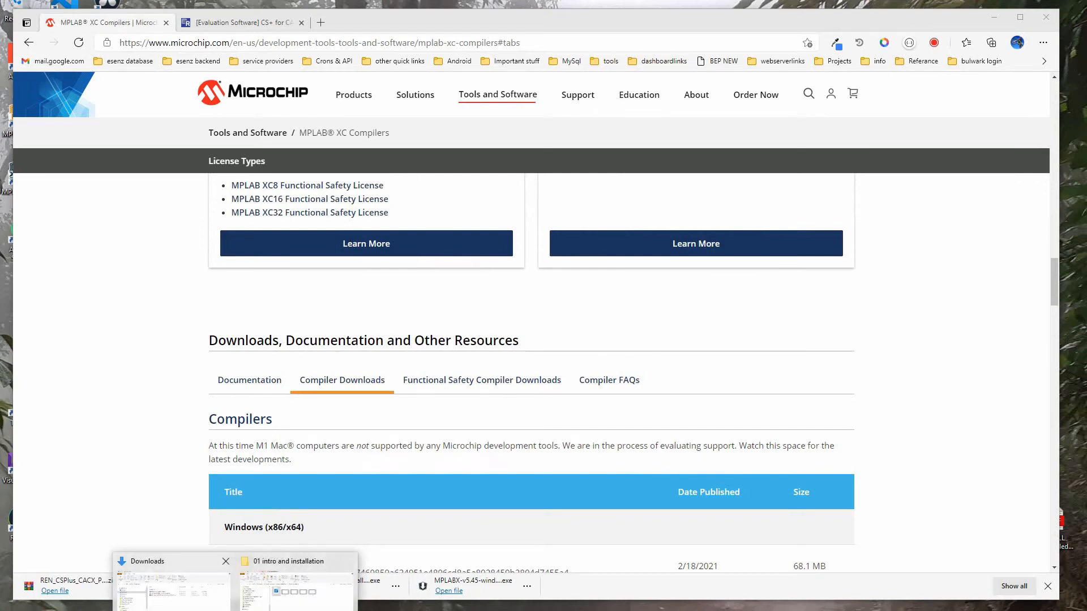
{"action": "left_click", "coordinate": [187, 603]}
{"action": "left_click", "coordinate": [366, 239]}
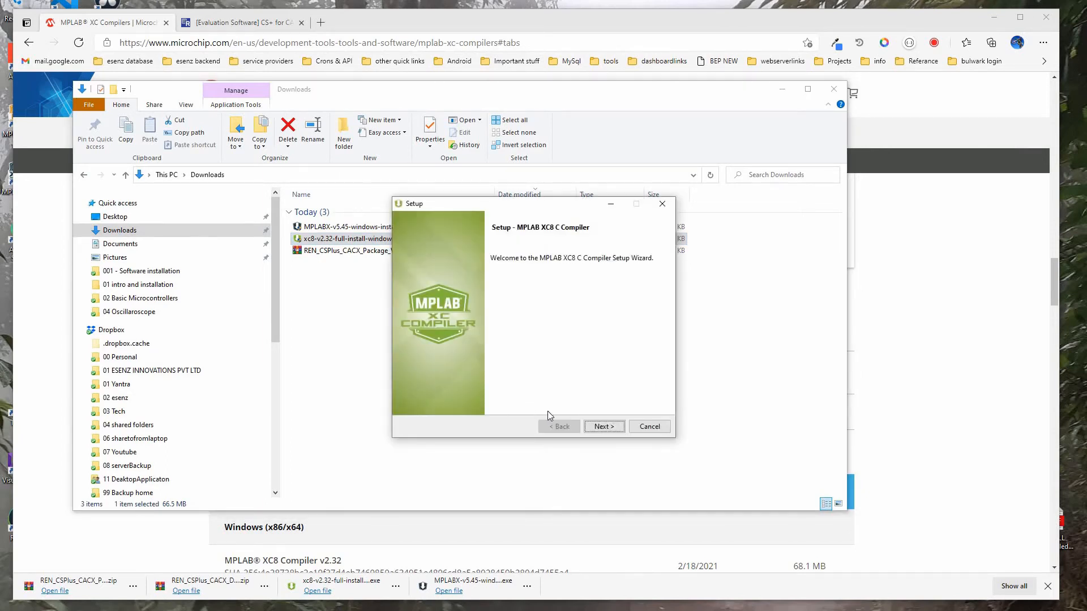
{"action": "left_click", "coordinate": [600, 428]}
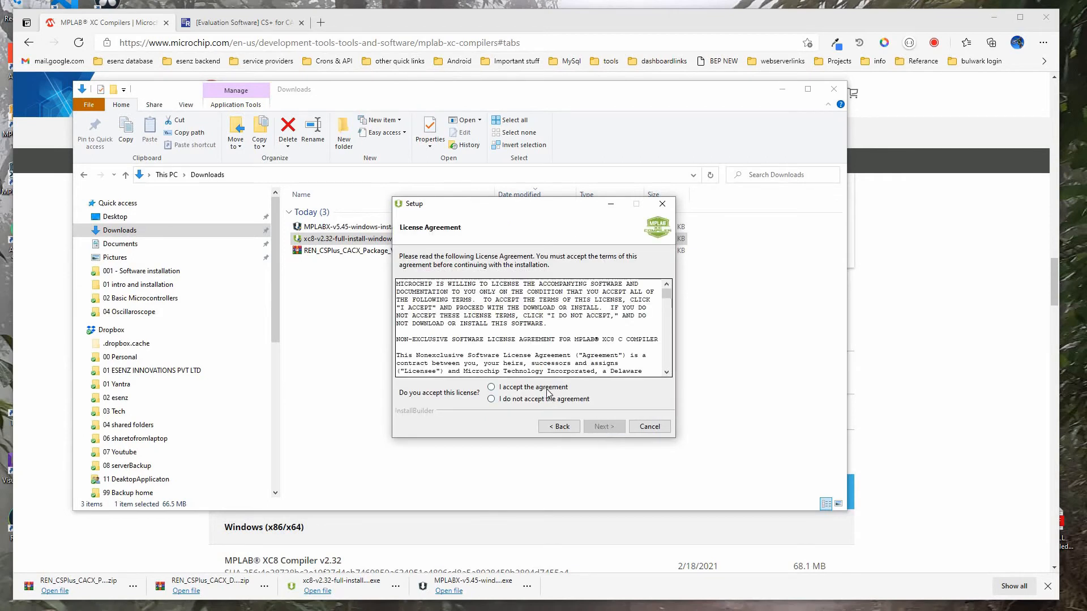
{"action": "left_click", "coordinate": [547, 388]}
{"action": "left_click", "coordinate": [602, 428]}
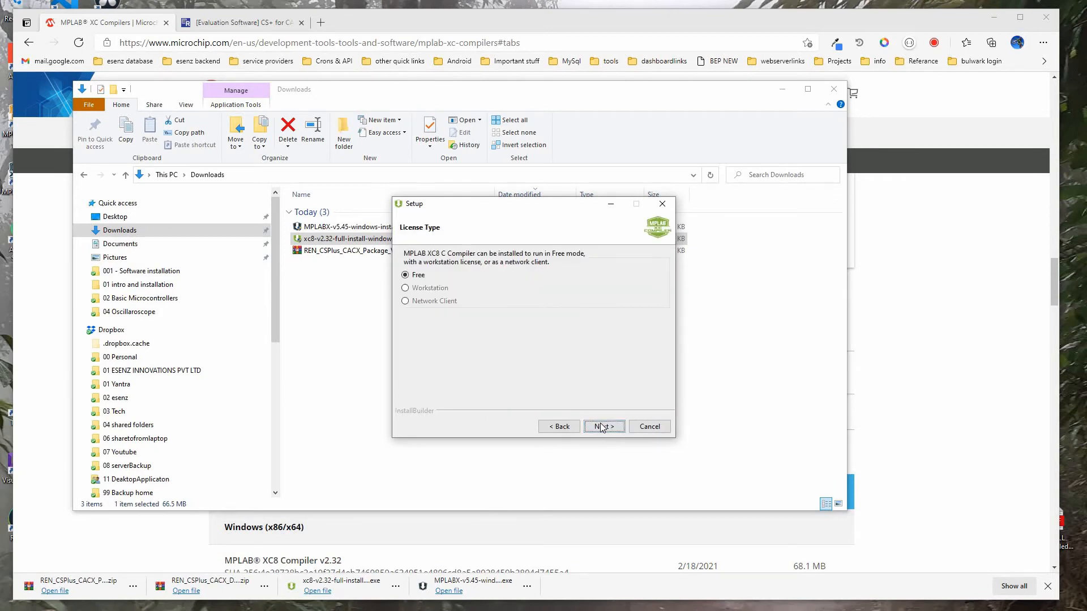
Step: Install the XC8 compiler in Free mode to the default folder, adding xc8 to the PATH environment variable
{"action": "left_click", "coordinate": [602, 428]}
{"action": "left_click", "coordinate": [602, 428]}
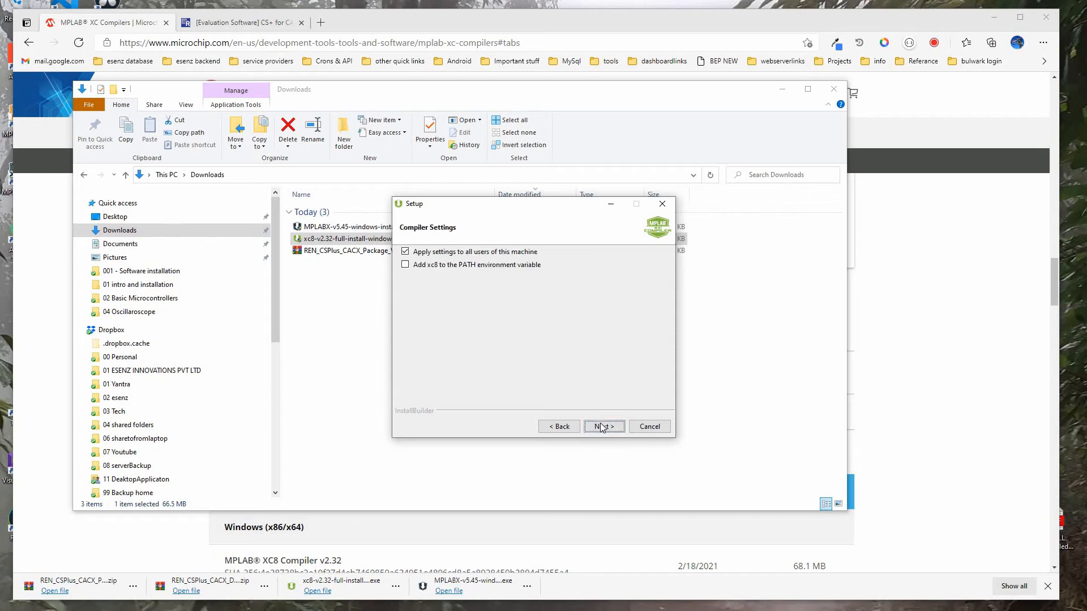
{"action": "left_click", "coordinate": [436, 270]}
{"action": "left_click", "coordinate": [610, 429]}
{"action": "left_click", "coordinate": [610, 428]}
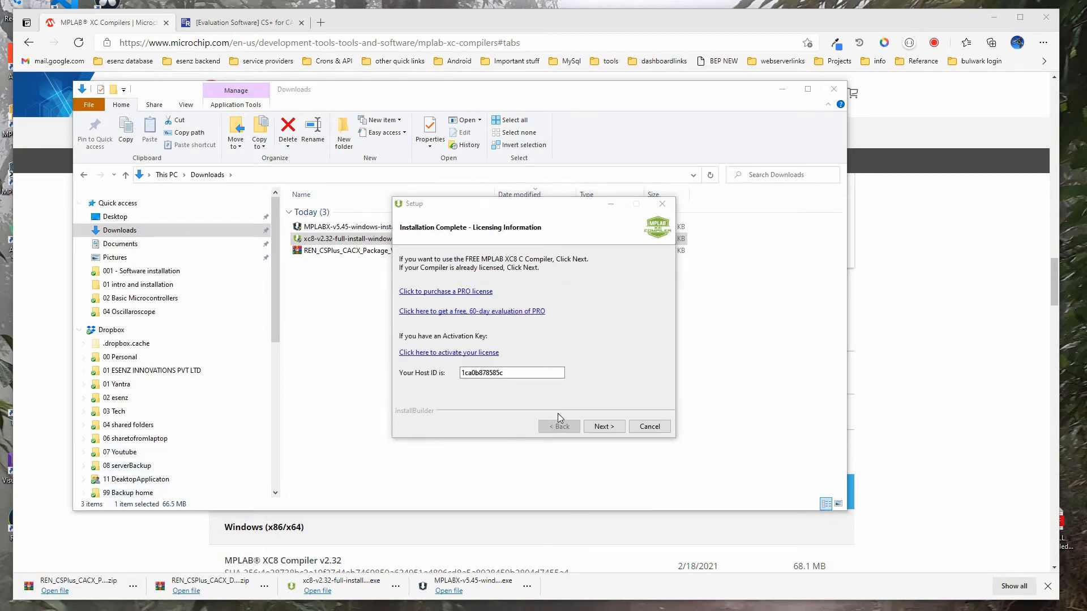
Step: Finish the MPLAB XC8 Compiler setup without activating a license, and minimize the Downloads and browser windows
{"action": "left_click", "coordinate": [604, 428]}
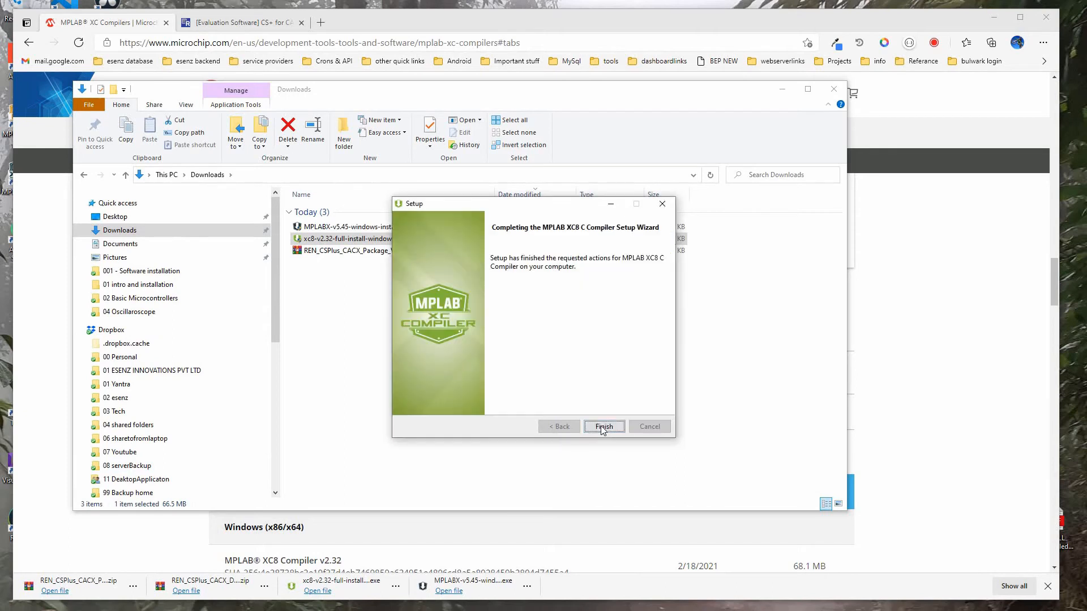
{"action": "left_click", "coordinate": [604, 428]}
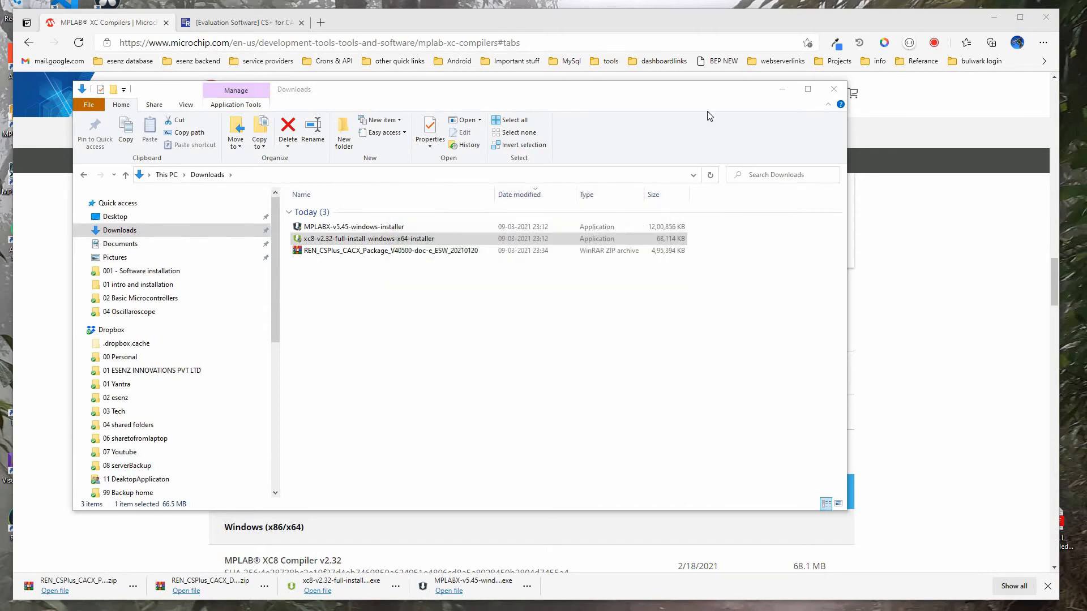
{"action": "left_click", "coordinate": [782, 89]}
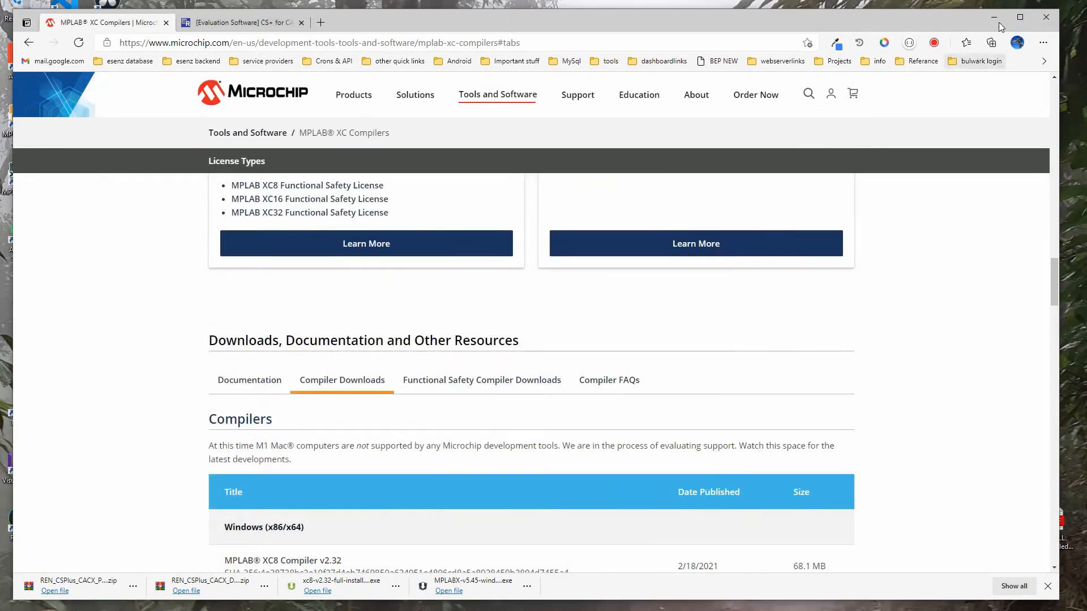
{"action": "left_click", "coordinate": [1000, 20]}
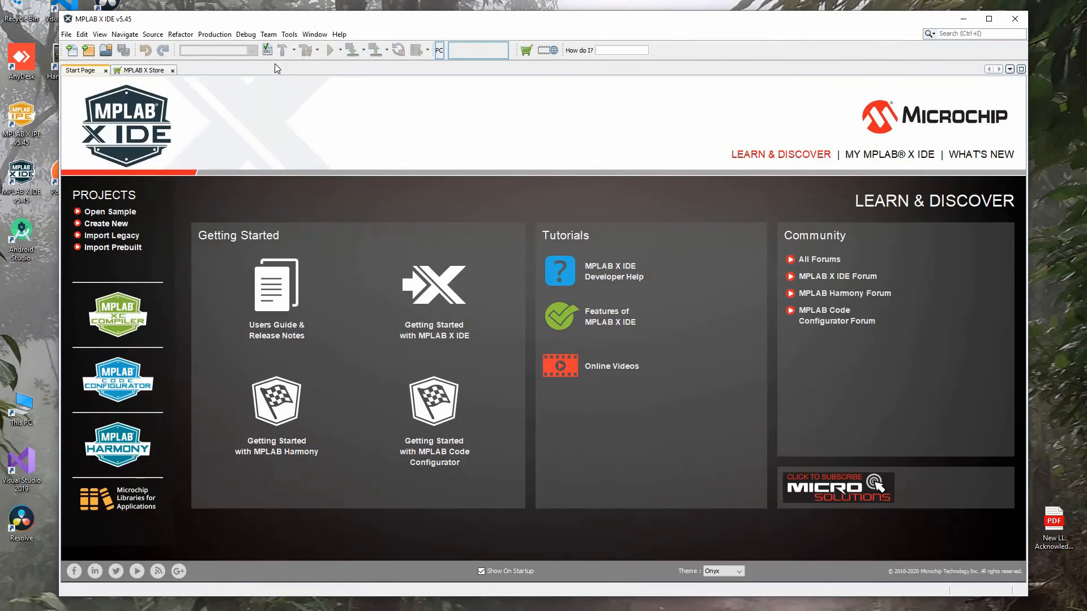
Step: Mark MPLAB Code Configurator for installation among the available plugins of MPLAB X IDE
{"action": "left_click", "coordinate": [286, 38]}
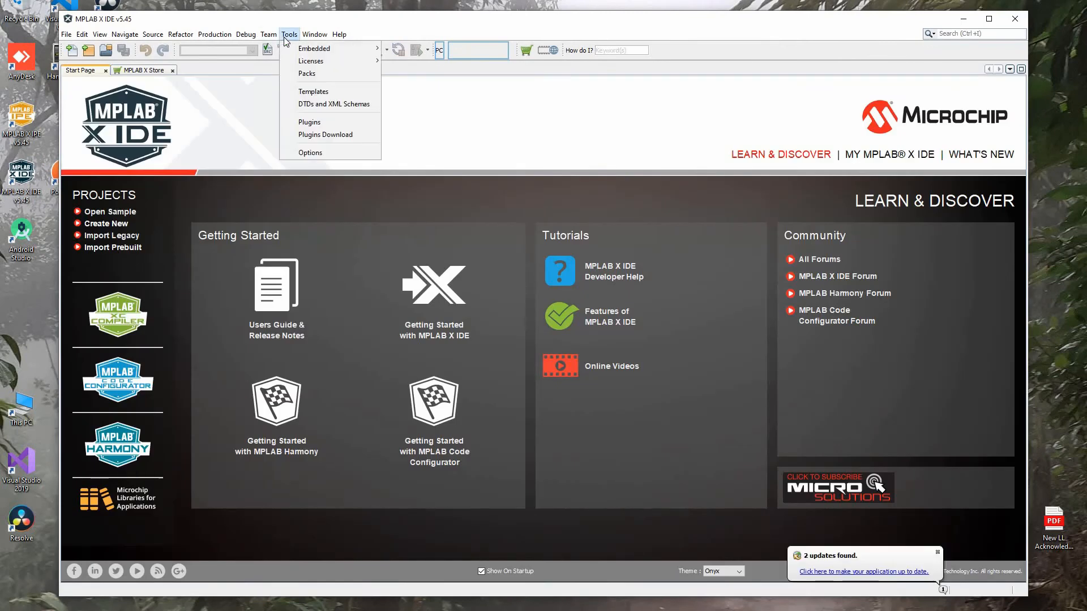
{"action": "left_click", "coordinate": [311, 122]}
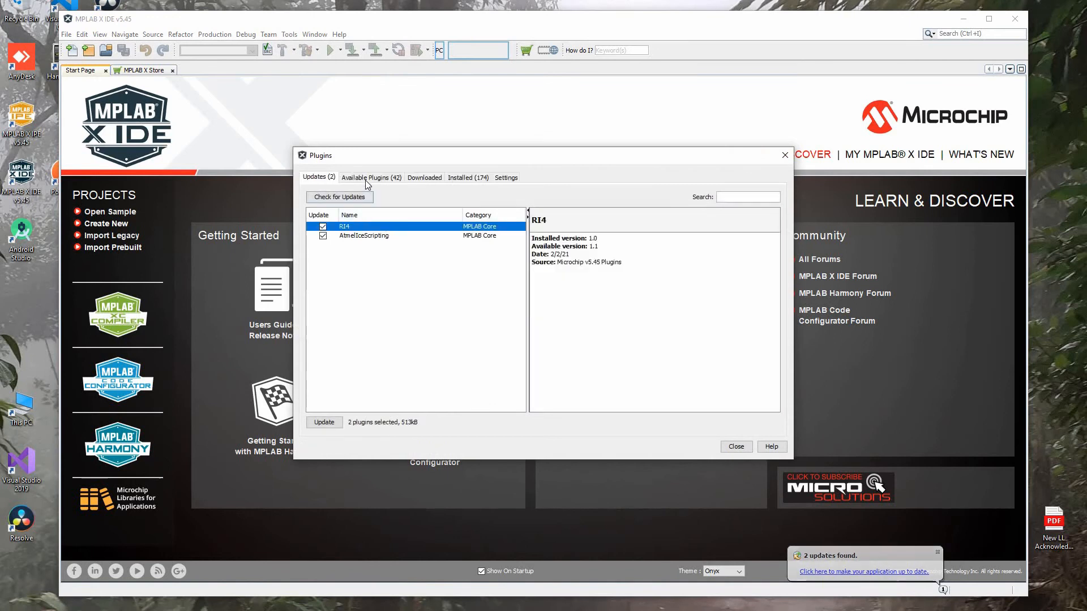
{"action": "left_click", "coordinate": [392, 178]}
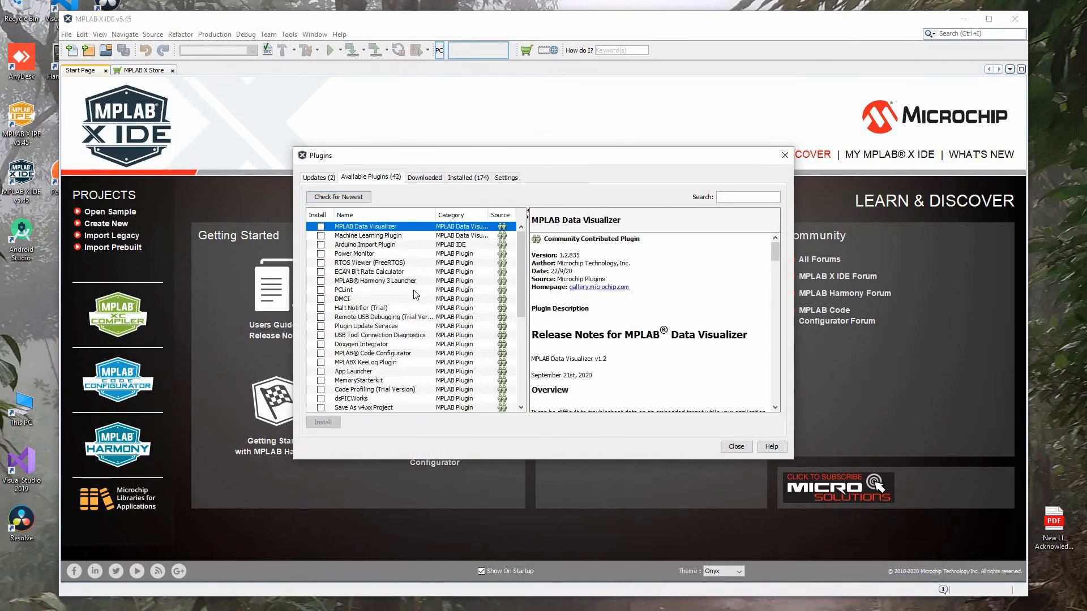
{"action": "scroll", "coordinate": [414, 300], "scroll_direction": "down", "scroll_amount": 1}
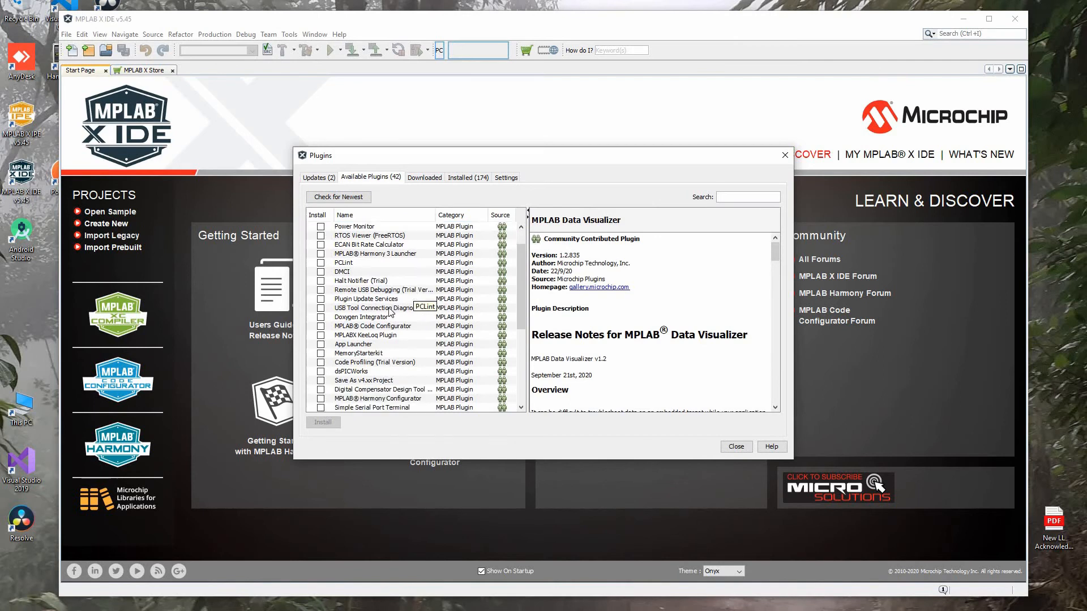
{"action": "left_click", "coordinate": [377, 327]}
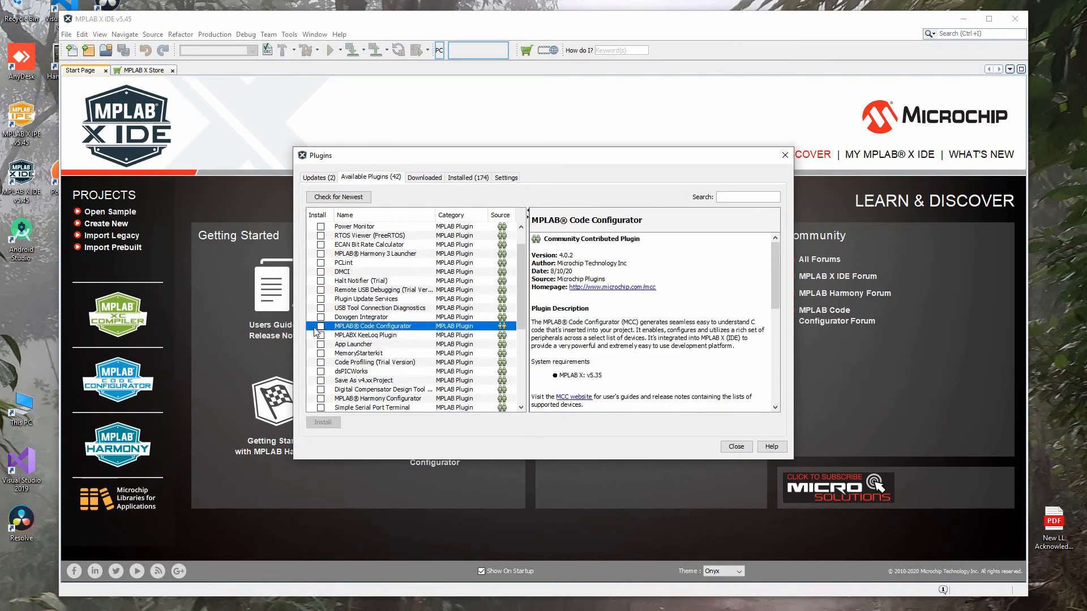
{"action": "left_click", "coordinate": [320, 327]}
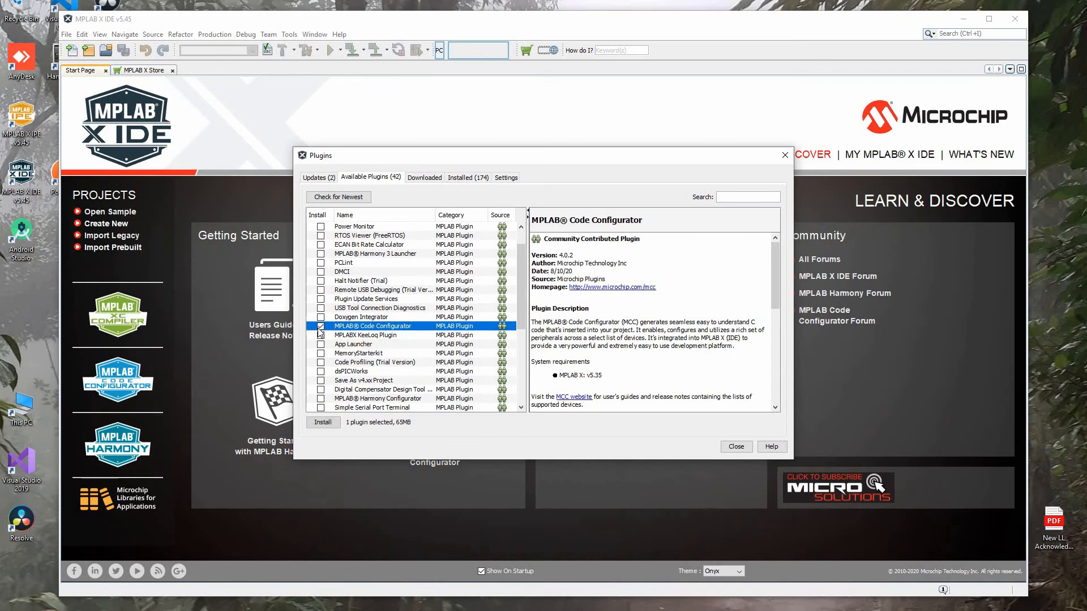
Step: Install the selected MPLAB Code Configurator plugin, accepting its license terms, and restart the IDE to complete it
{"action": "left_click", "coordinate": [334, 423]}
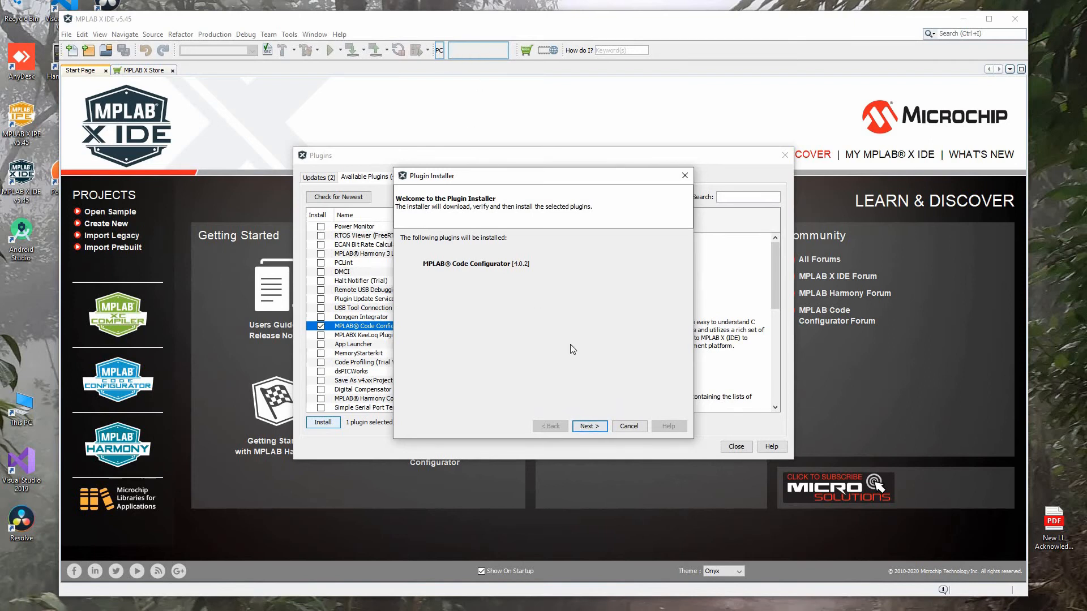
{"action": "left_click", "coordinate": [589, 426]}
{"action": "left_click", "coordinate": [430, 400]}
{"action": "left_click", "coordinate": [588, 426]}
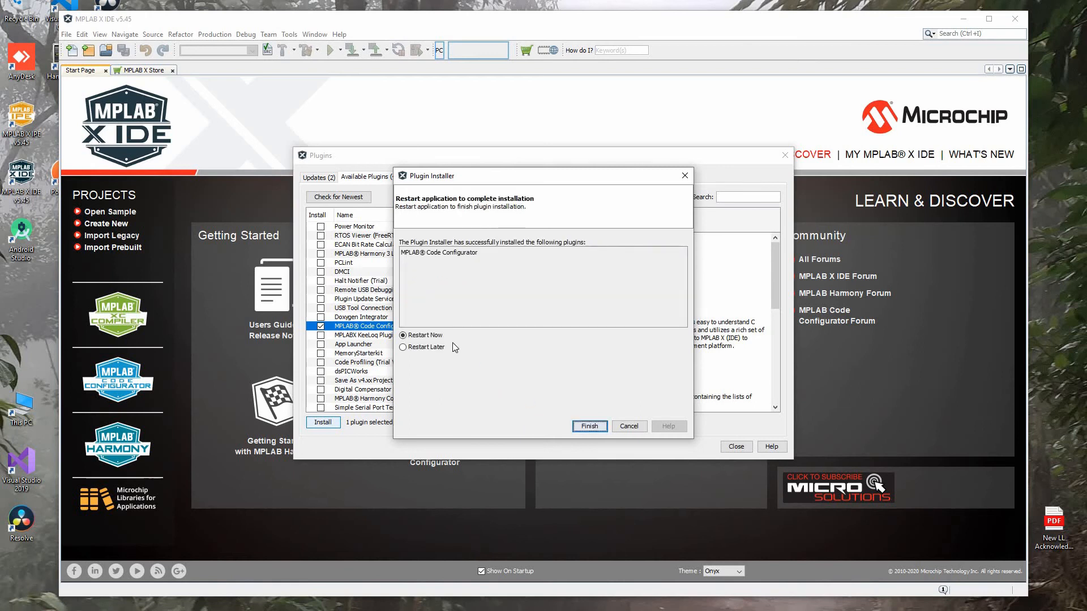
{"action": "left_click", "coordinate": [589, 426]}
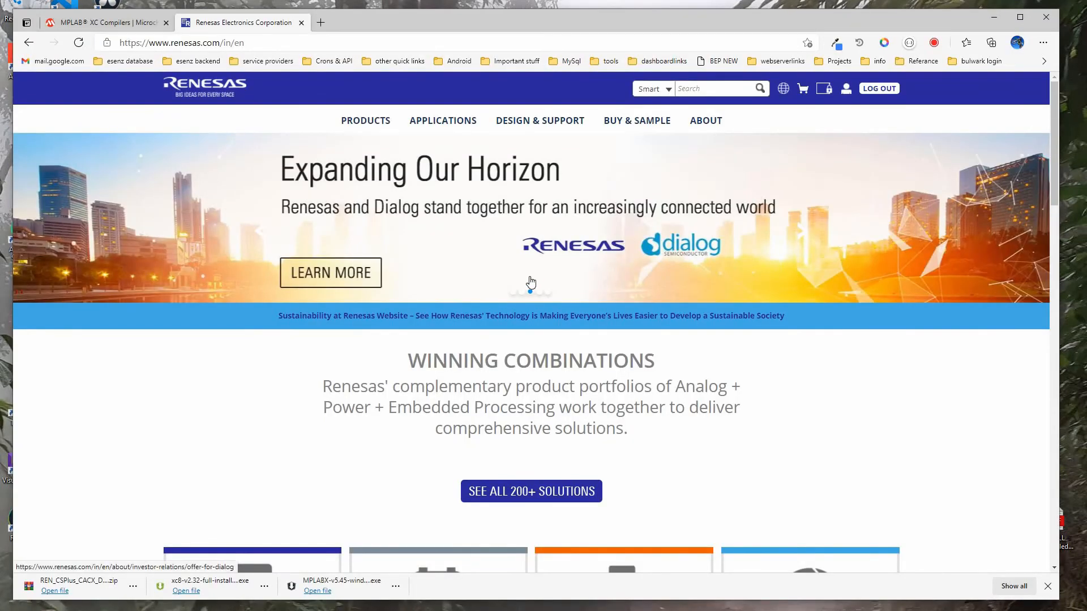
Step: Search the Renesas website in the browser for "cs+" and open the CS+ software page
{"action": "left_click", "coordinate": [716, 86]}
{"action": "type", "text": "cs+"}
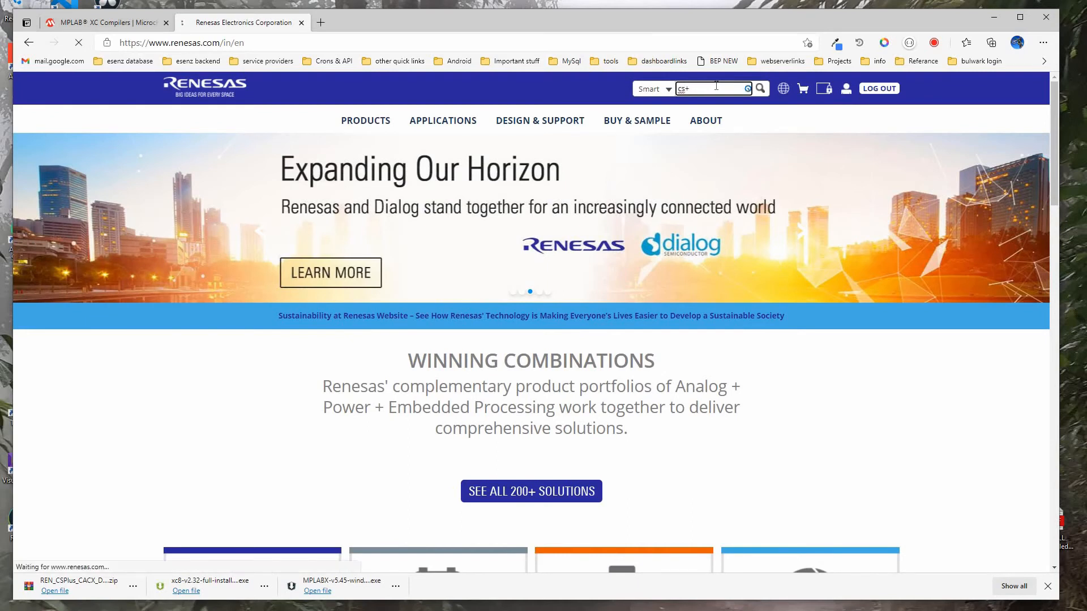
{"action": "key", "text": "Return"}
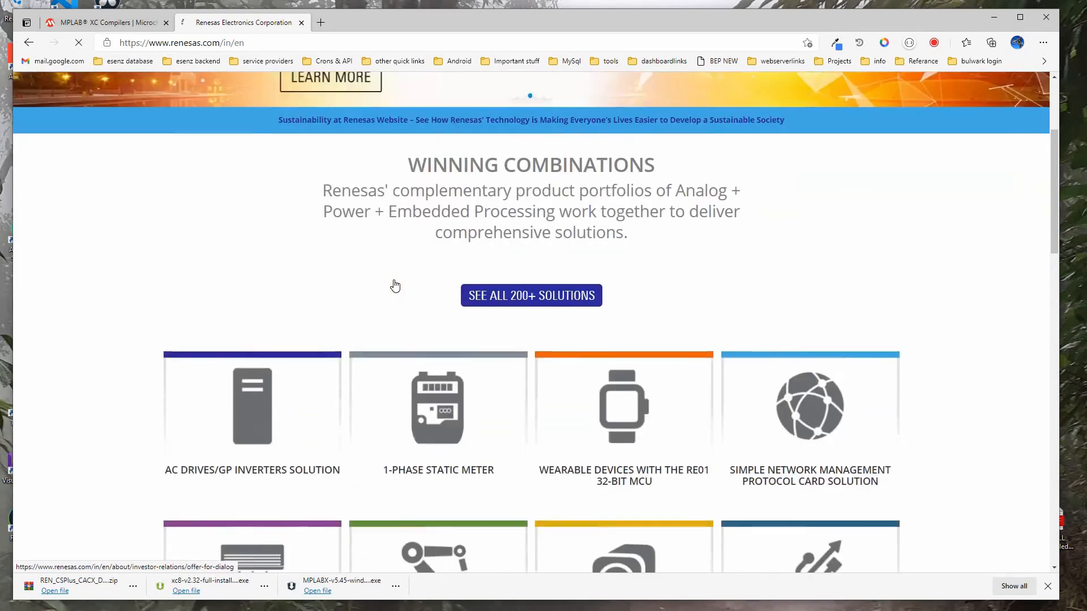
{"action": "scroll", "coordinate": [362, 292], "scroll_direction": "down", "scroll_amount": 1}
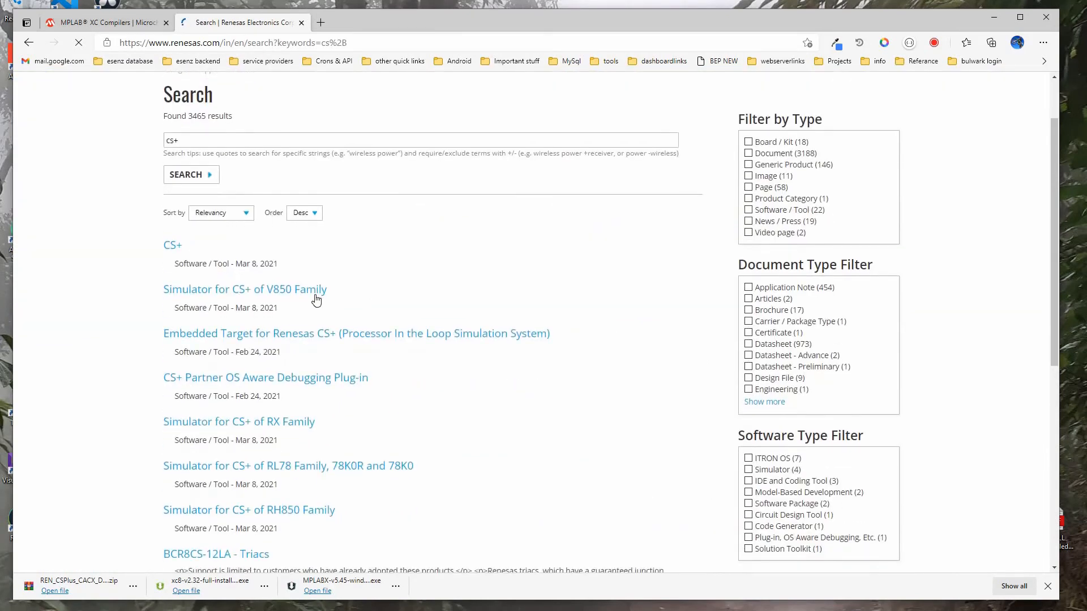
{"action": "left_click", "coordinate": [175, 253]}
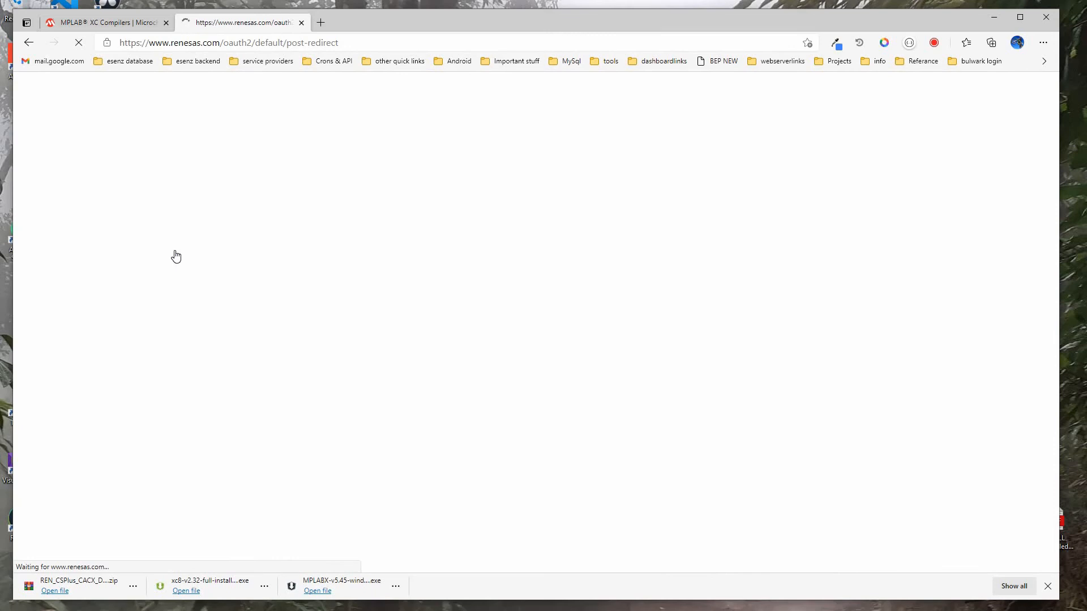
Step: Download [Evaluation Software] CS+ for CA,CX V4.05.00 (Single Download), accepting its disclaimer
{"action": "scroll", "coordinate": [176, 254], "scroll_direction": "down", "scroll_amount": 15}
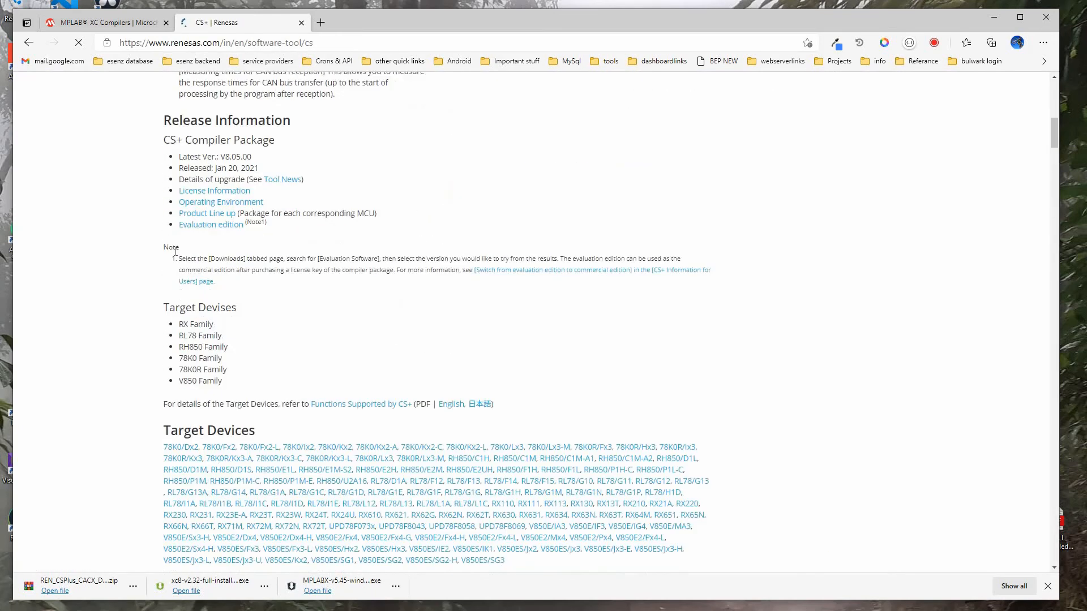
{"action": "scroll", "coordinate": [176, 251], "scroll_direction": "down", "scroll_amount": 15}
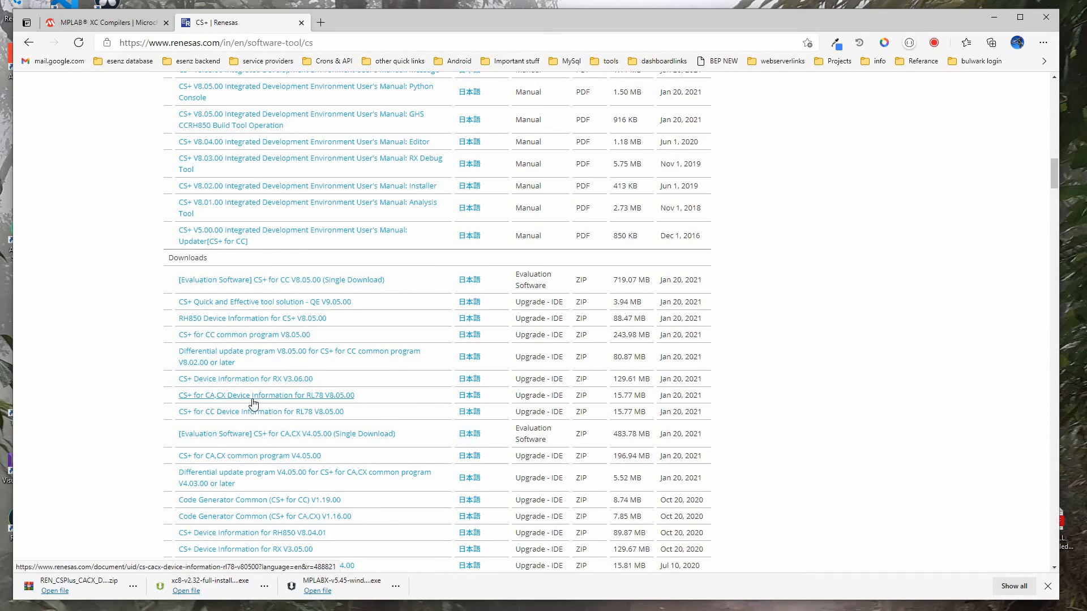
{"action": "left_click", "coordinate": [293, 441]}
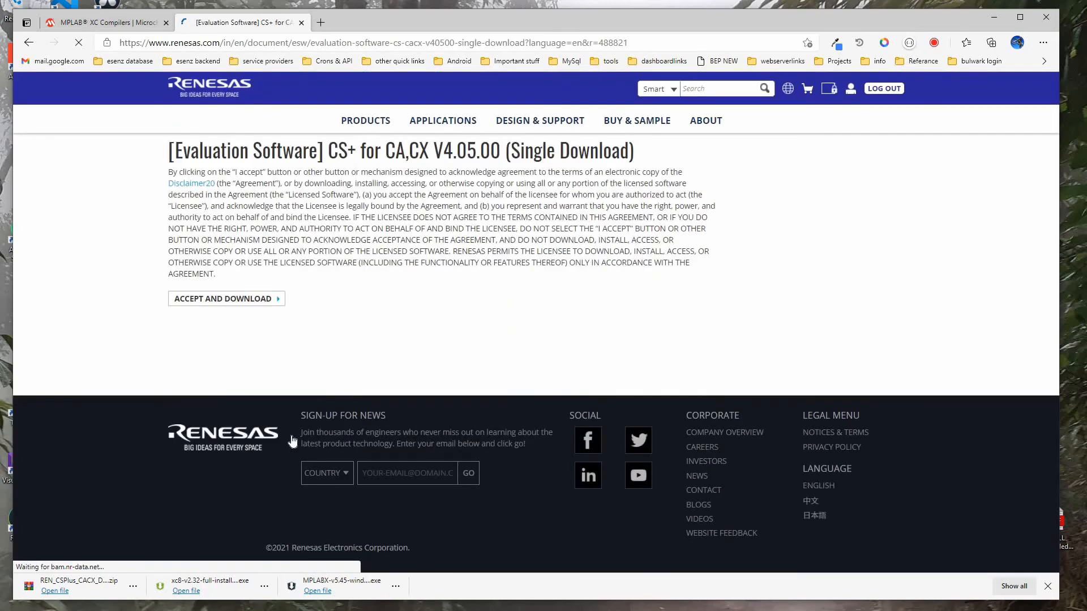
{"action": "left_click", "coordinate": [261, 309]}
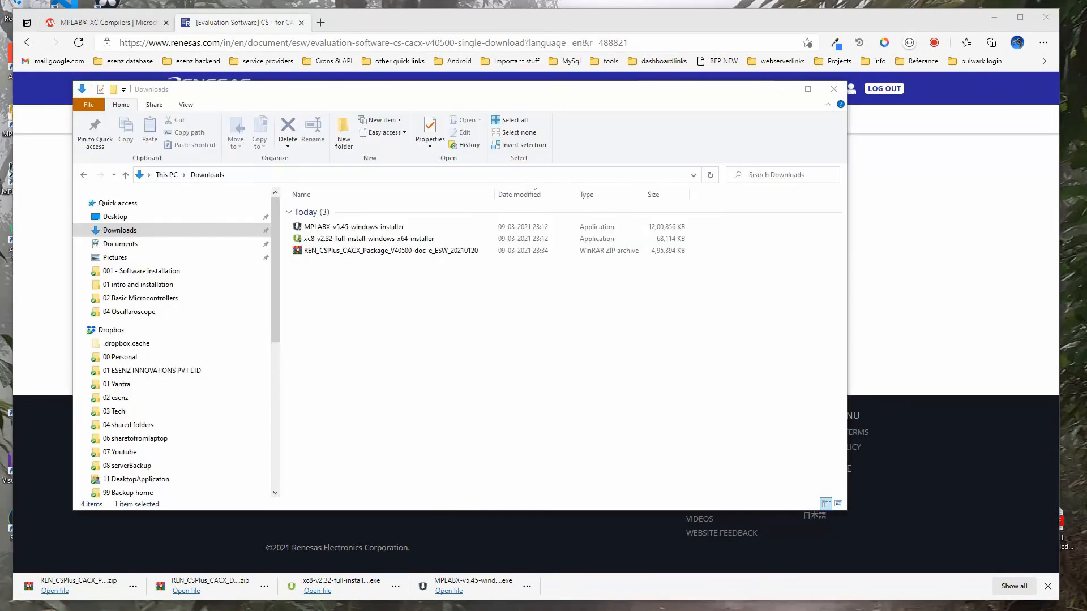
Step: Extract the REN_CSPlus_CACX_Package_V40500 archive into its own folder and run the CSPlus_CACX_Package_V40500 application inside
{"action": "right_click", "coordinate": [366, 259]}
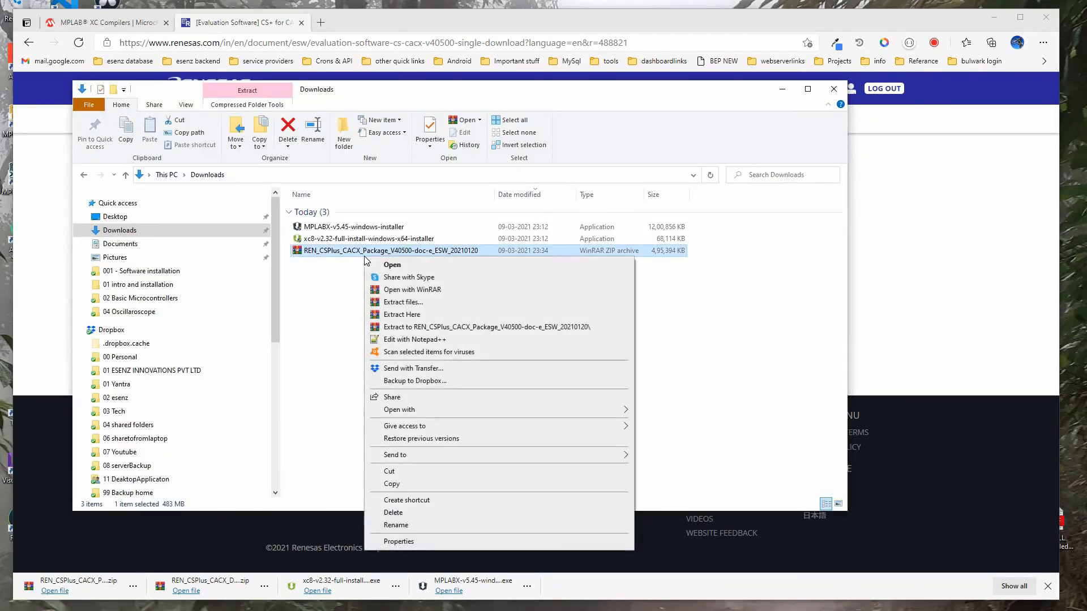
{"action": "left_click", "coordinate": [394, 327]}
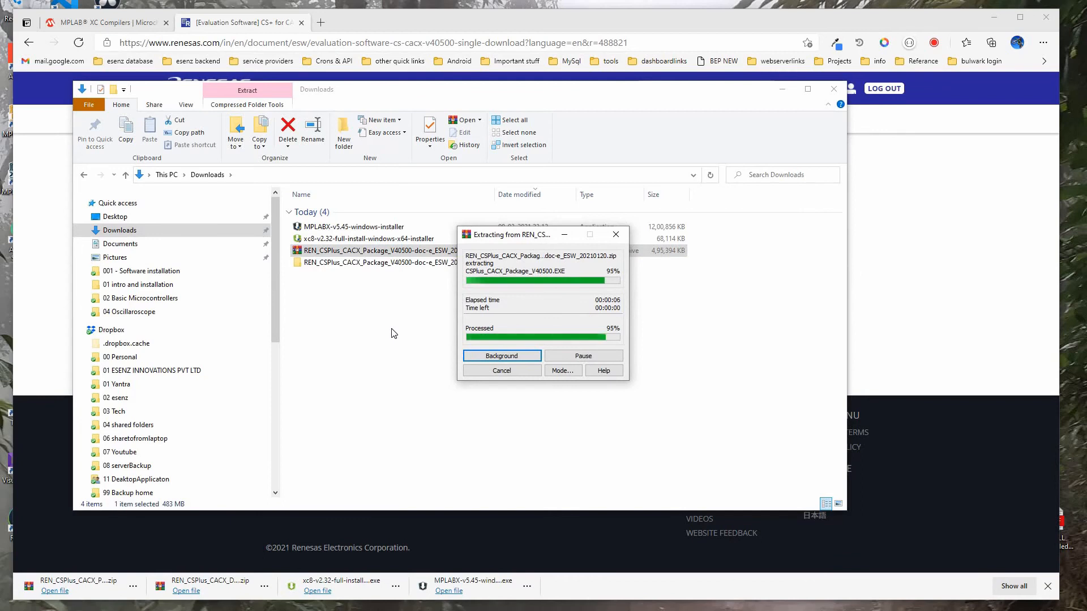
{"action": "double_click", "coordinate": [351, 262]}
{"action": "double_click", "coordinate": [334, 213]}
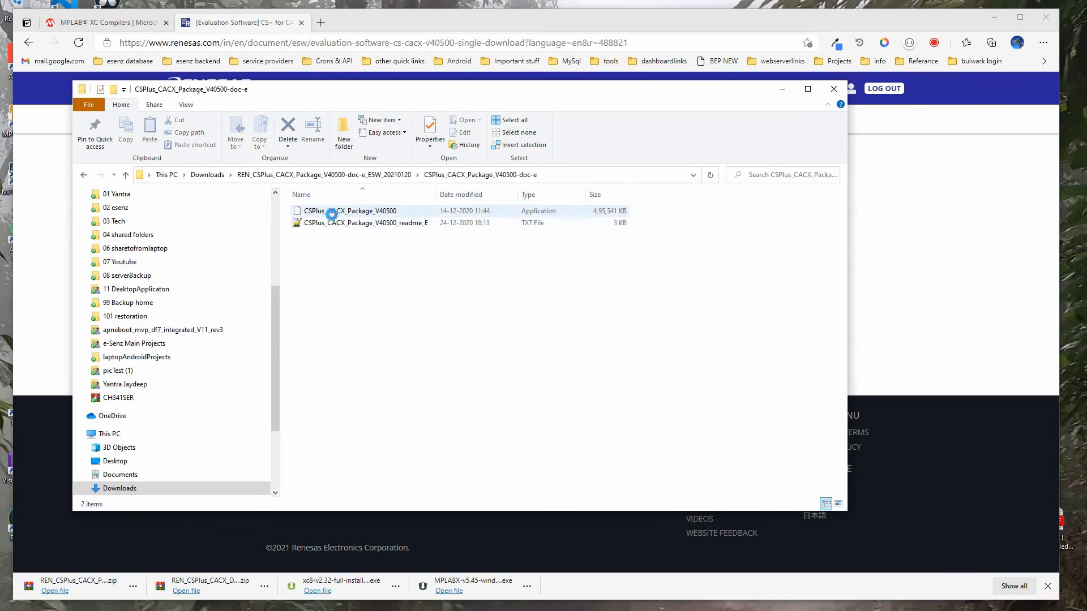
{"action": "double_click", "coordinate": [334, 214]}
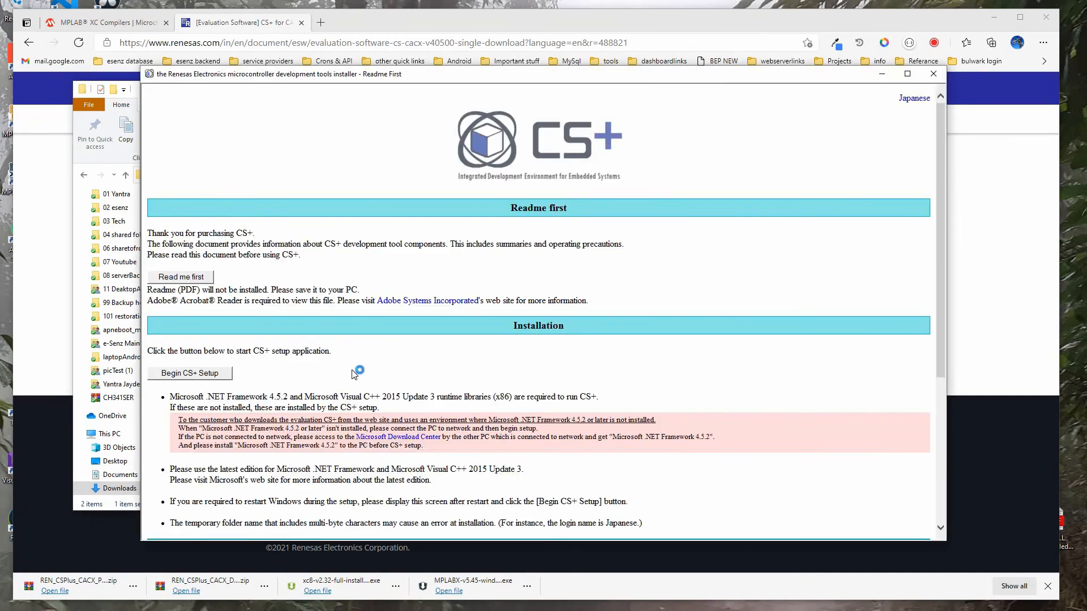
Step: Begin the CS+ setup from the Readme First window and accept the end user license agreement
{"action": "scroll", "coordinate": [354, 374], "scroll_direction": "down", "scroll_amount": 2}
{"action": "scroll", "coordinate": [354, 373], "scroll_direction": "down", "scroll_amount": 2}
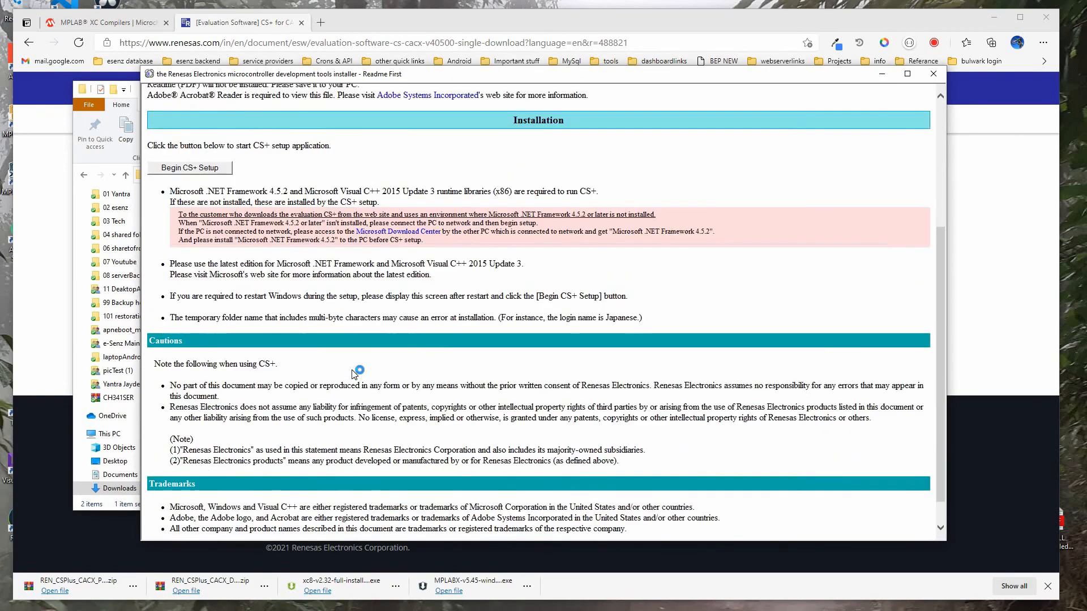
{"action": "scroll", "coordinate": [354, 371], "scroll_direction": "up", "scroll_amount": 3}
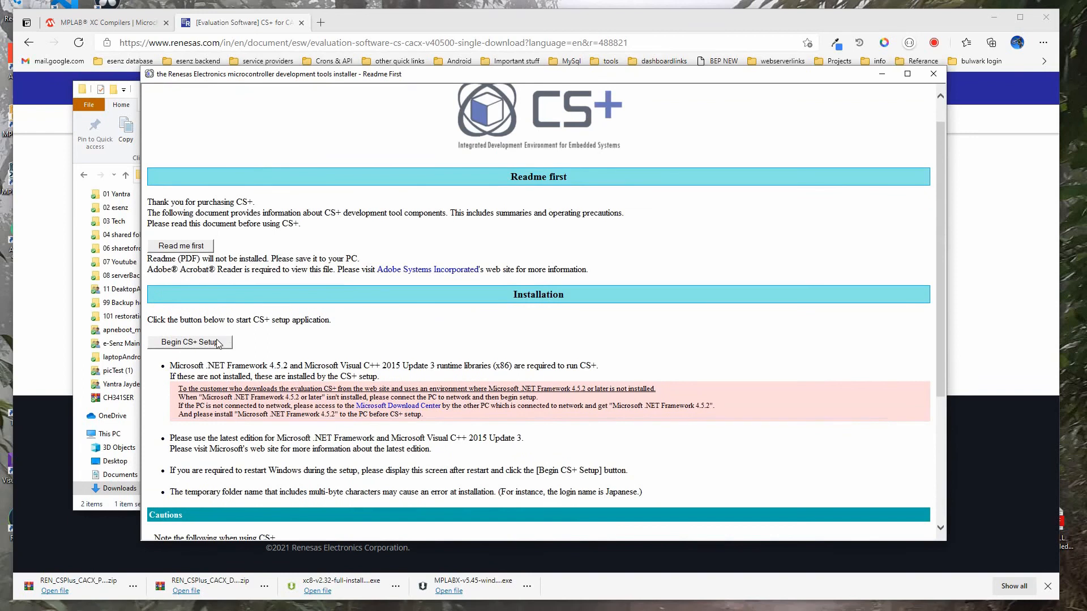
{"action": "left_click", "coordinate": [220, 343]}
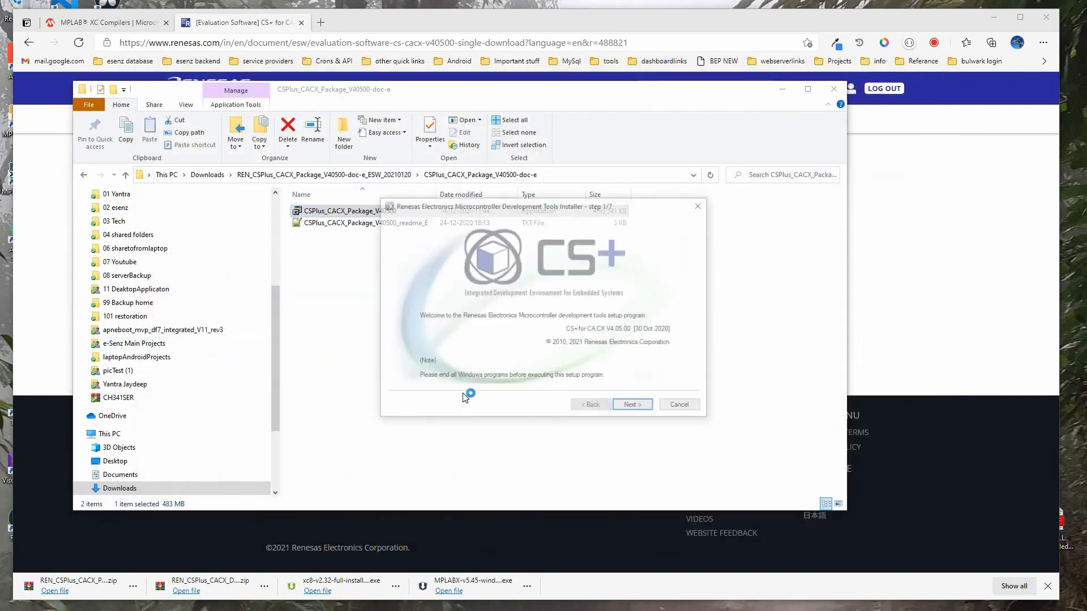
{"action": "left_click", "coordinate": [622, 407]}
{"action": "left_click", "coordinate": [529, 380]}
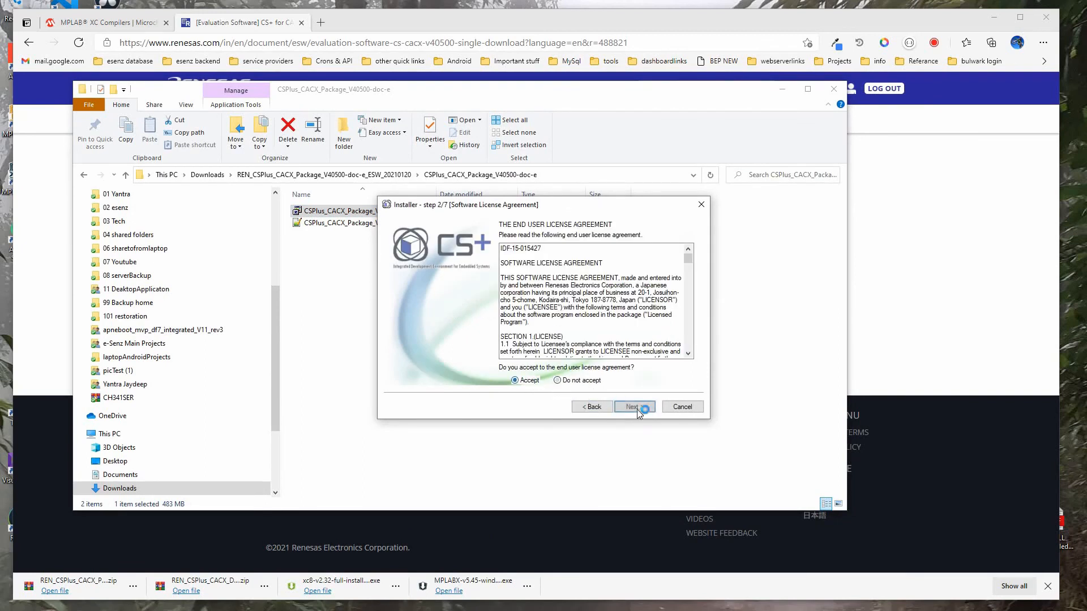
Step: Install CS+ with the RL78/78K tools, V850 tools and emulator USB drivers in C:\Program Files (x86)\Renesas Electronics\, and finish by launching Update Manager
{"action": "left_click", "coordinate": [642, 412]}
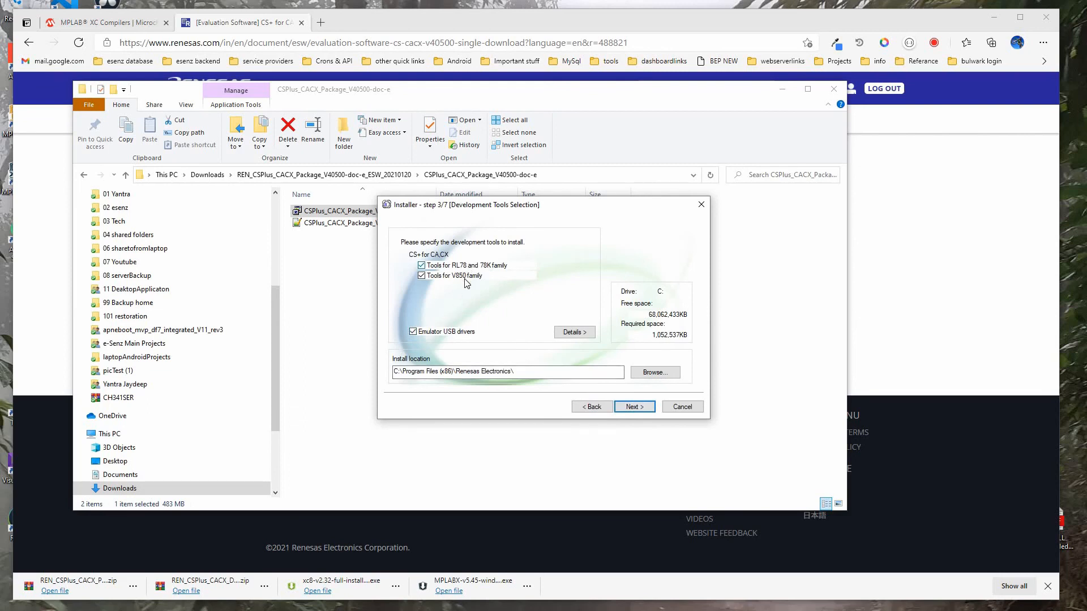
{"action": "left_click", "coordinate": [633, 410]}
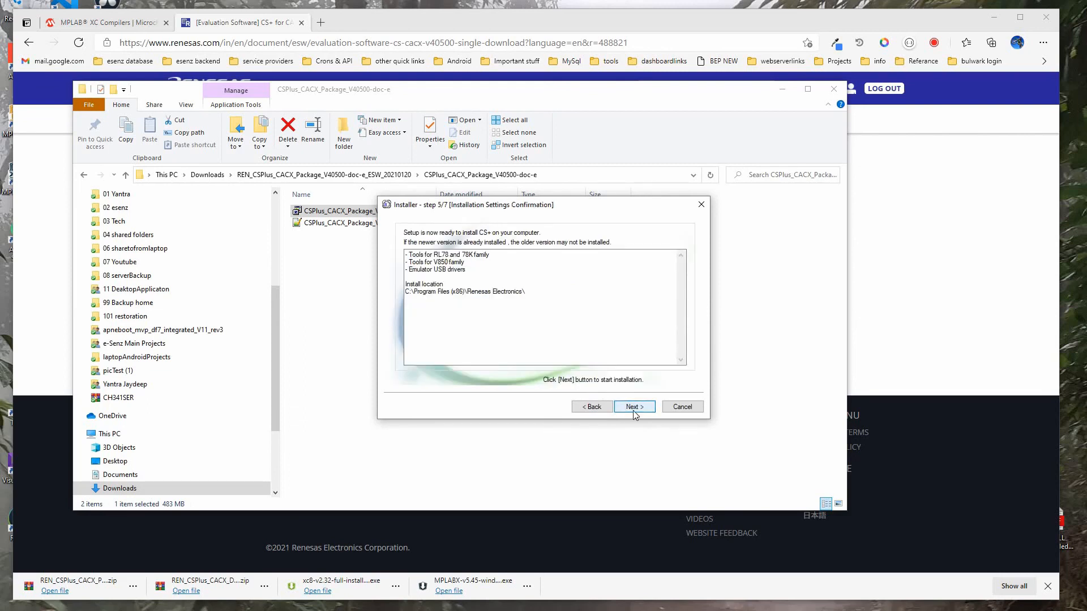
{"action": "left_click", "coordinate": [634, 407]}
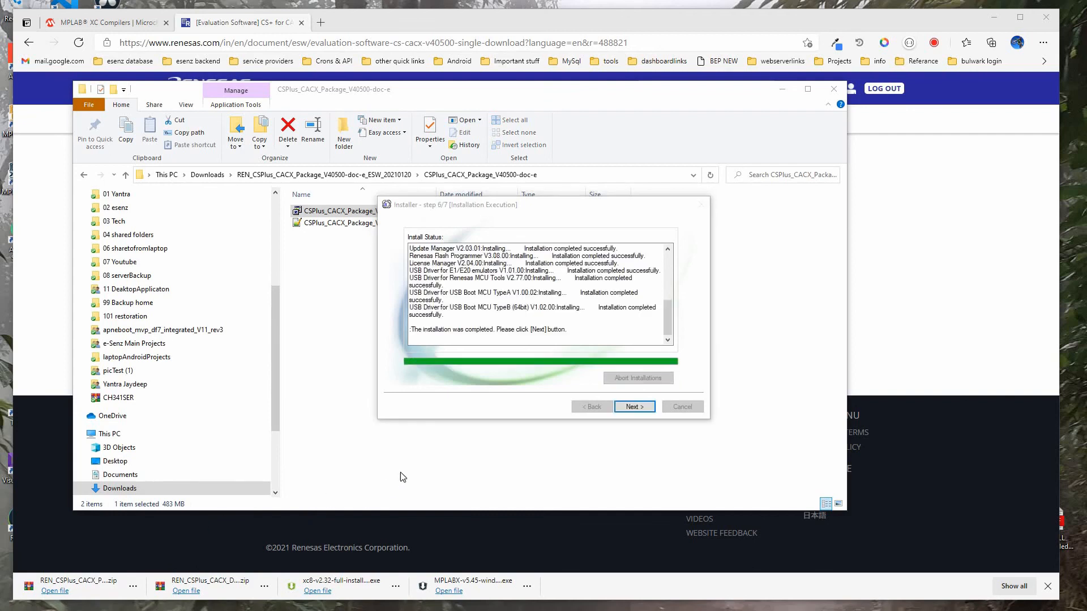
{"action": "left_click", "coordinate": [634, 407]}
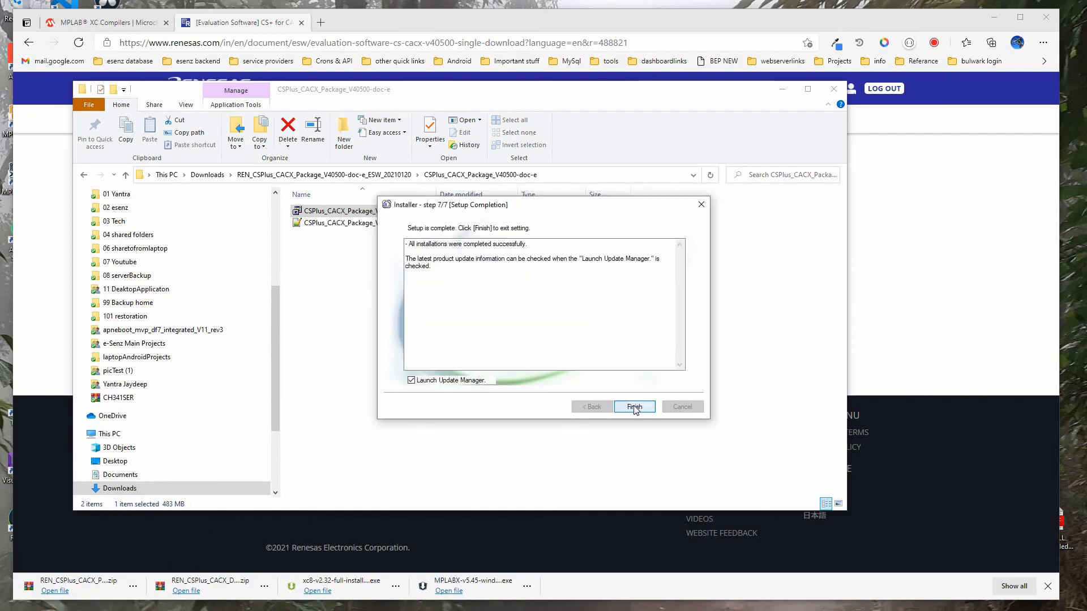
{"action": "left_click", "coordinate": [635, 409]}
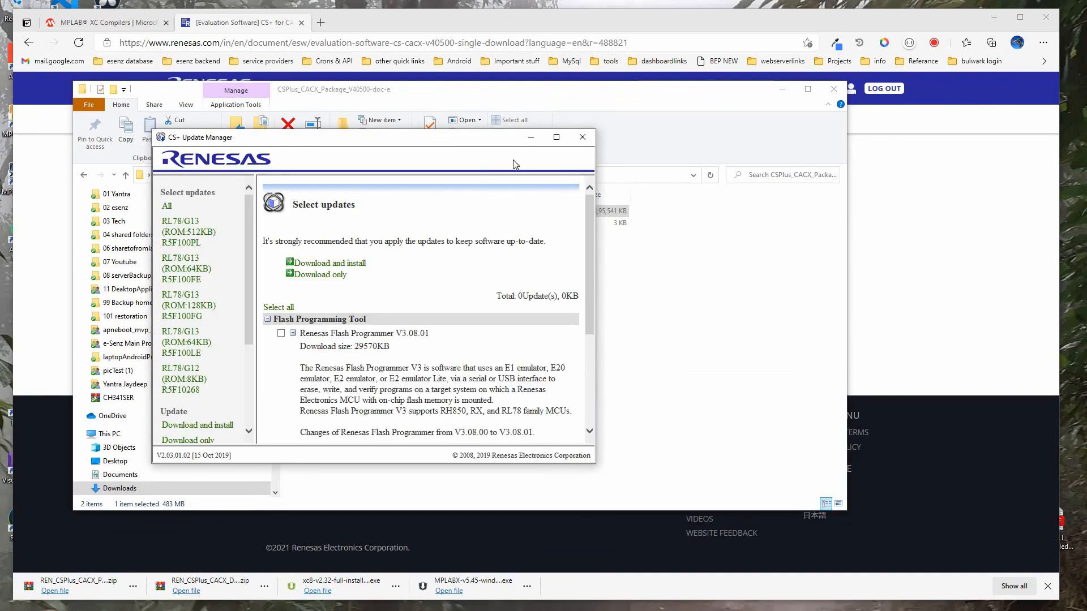
Step: Enlarge the CS+ Update Manager window, then download and install the Renesas Flash Programmer V3.08.01 update
{"action": "left_click_drag", "start_coordinate": [470, 143], "coordinate": [431, 36]}
{"action": "left_click_drag", "start_coordinate": [560, 363], "coordinate": [802, 526]}
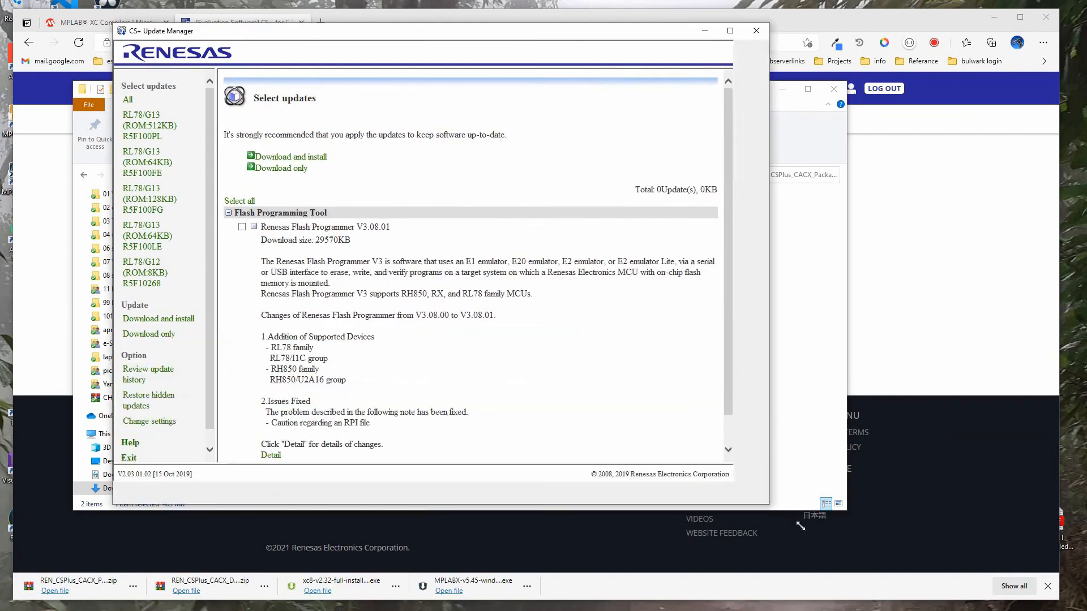
{"action": "left_click", "coordinate": [242, 227]}
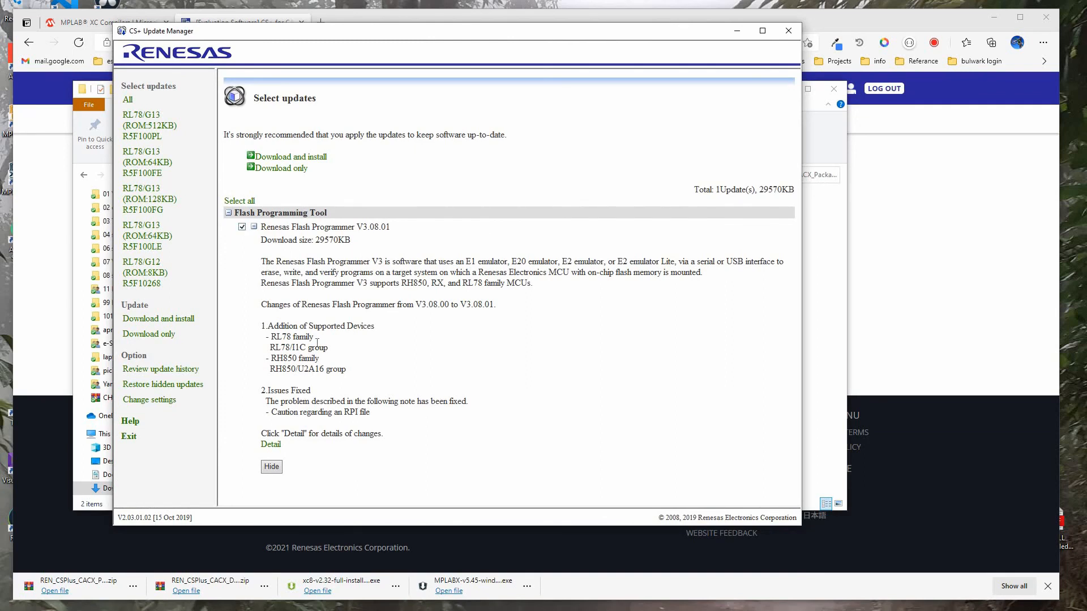
{"action": "left_click", "coordinate": [306, 159]}
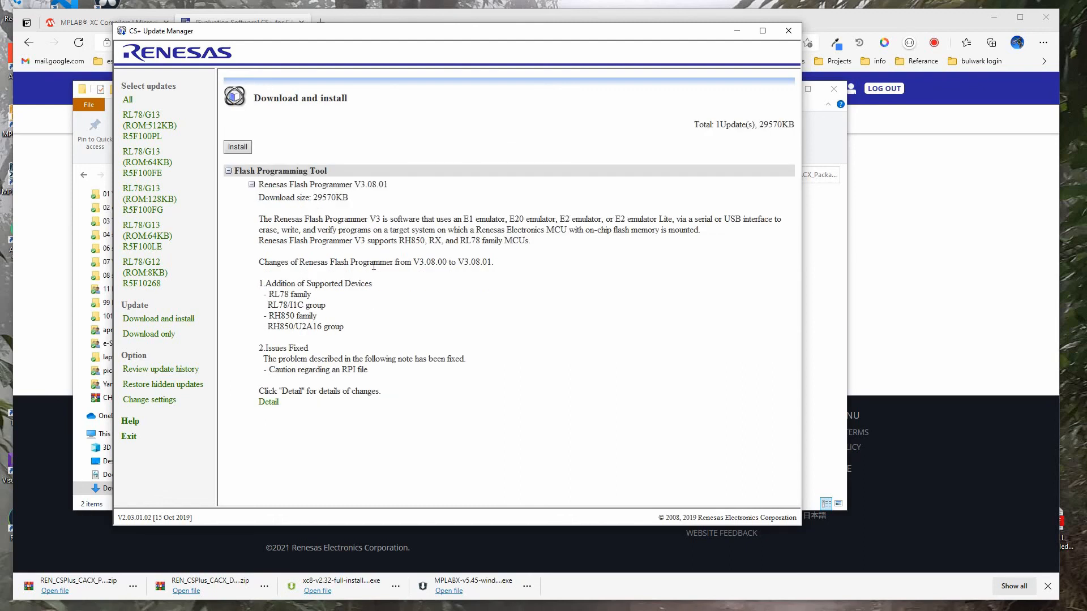
{"action": "left_click", "coordinate": [238, 147]}
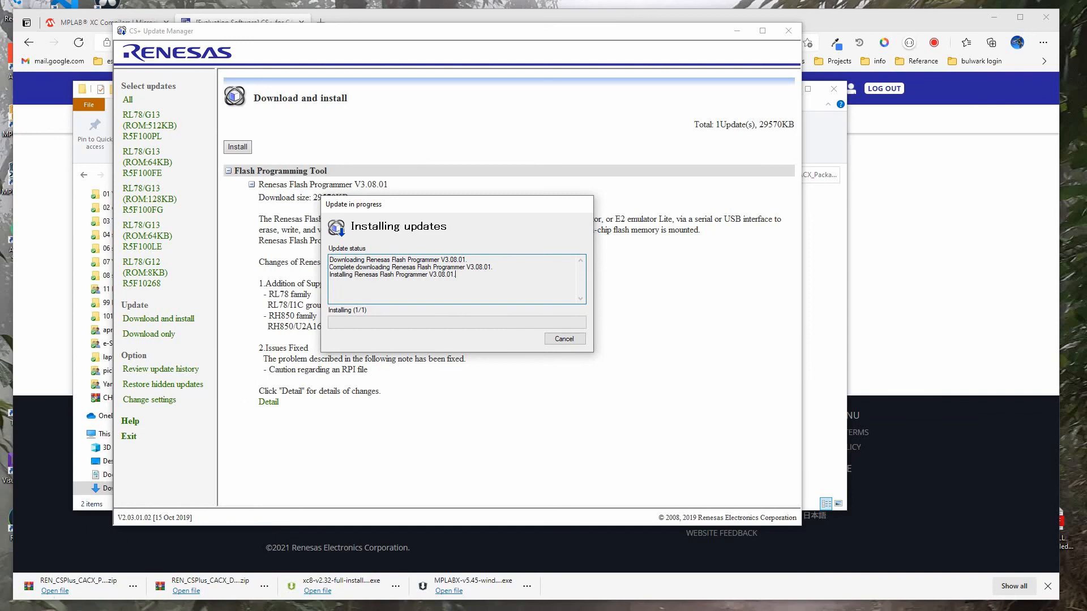
Step: Minimise the Update Manager, package folder and browser windows to clear the desktop
{"action": "left_click", "coordinate": [737, 31]}
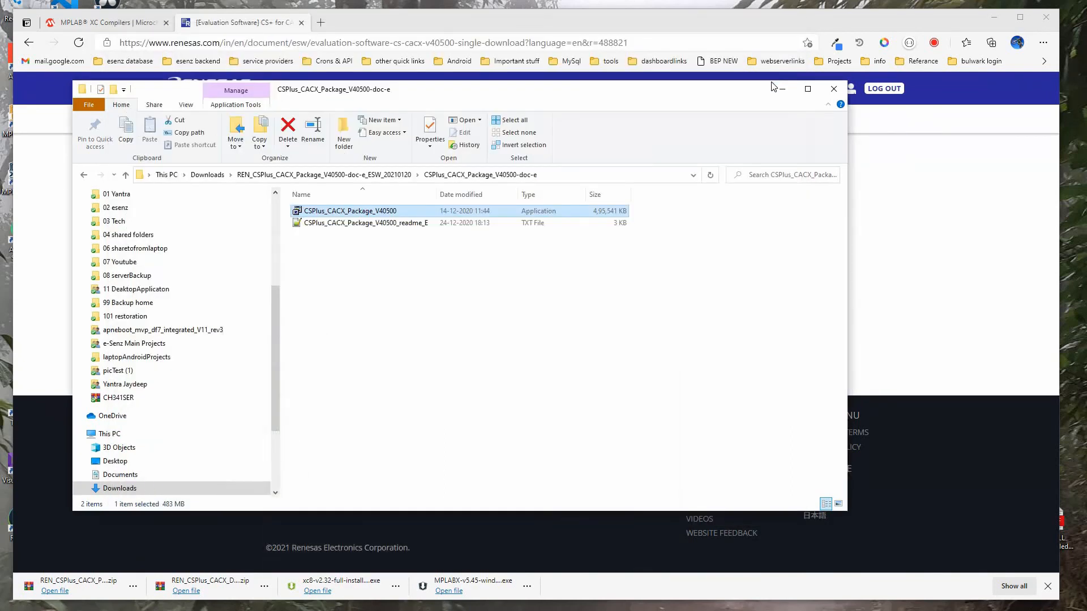
{"action": "left_click", "coordinate": [784, 93]}
{"action": "left_click", "coordinate": [993, 12]}
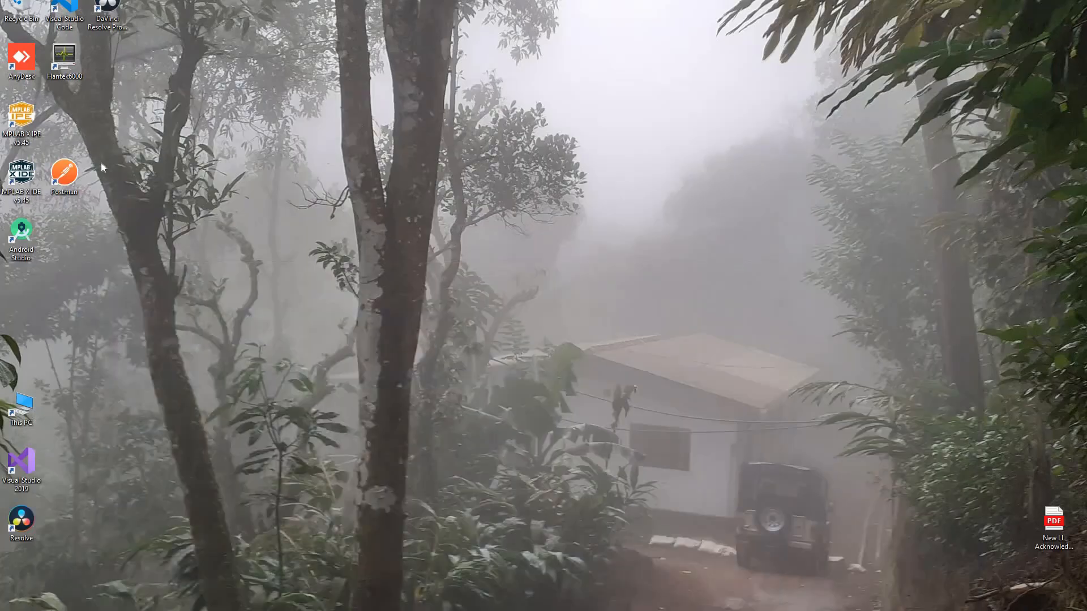
Step: Launch CS+ for CA,CX (78K,RL78,V850) from Windows and dismiss its startup error and My Renesas login dialogs
{"action": "key", "text": "super"}
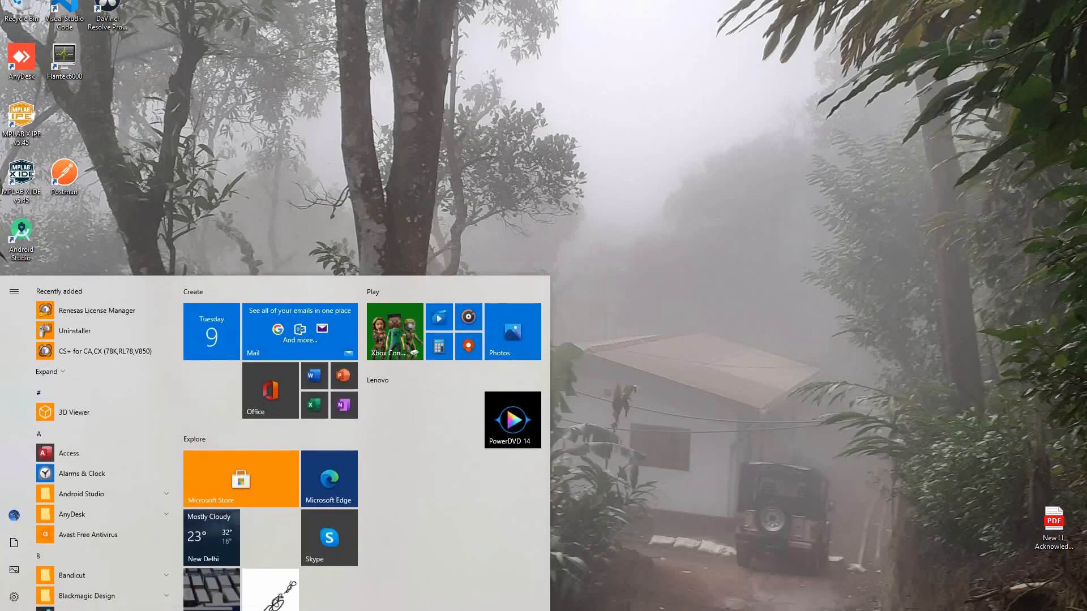
{"action": "type", "text": "c"}
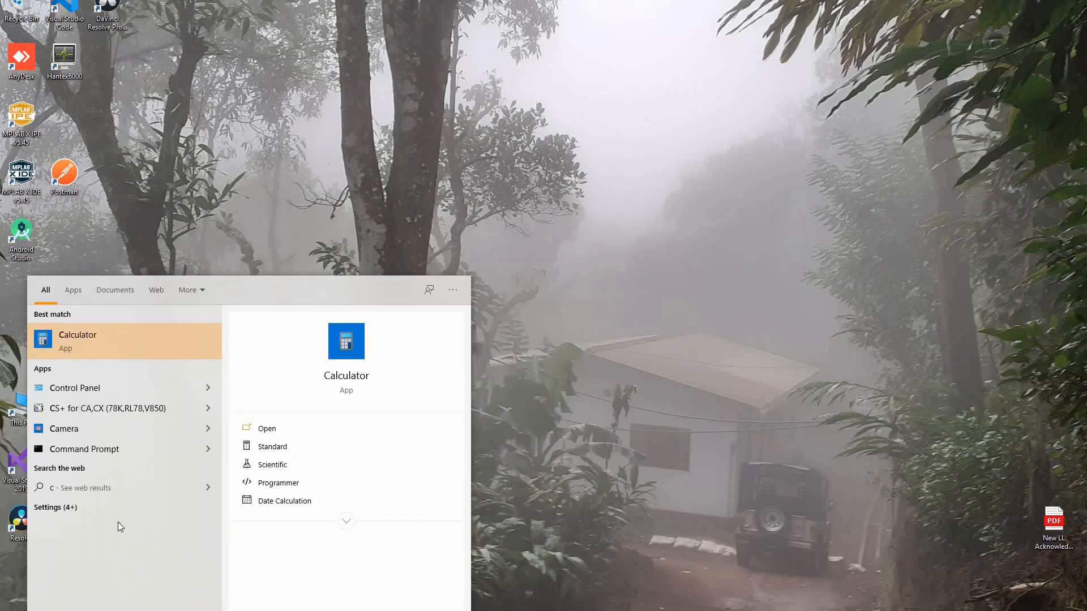
{"action": "left_click", "coordinate": [99, 411]}
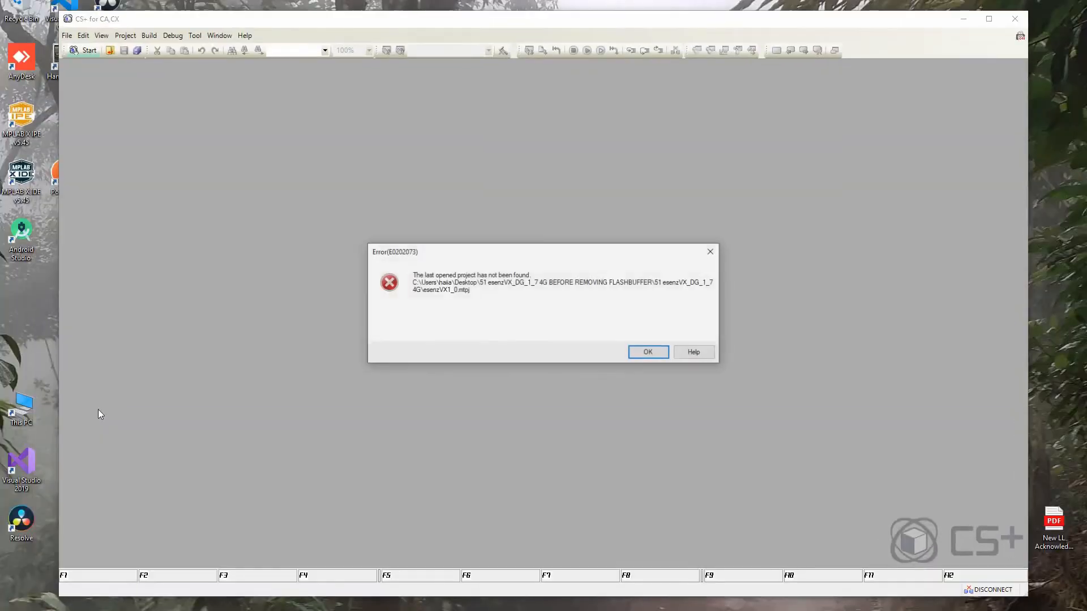
{"action": "left_click", "coordinate": [662, 353]}
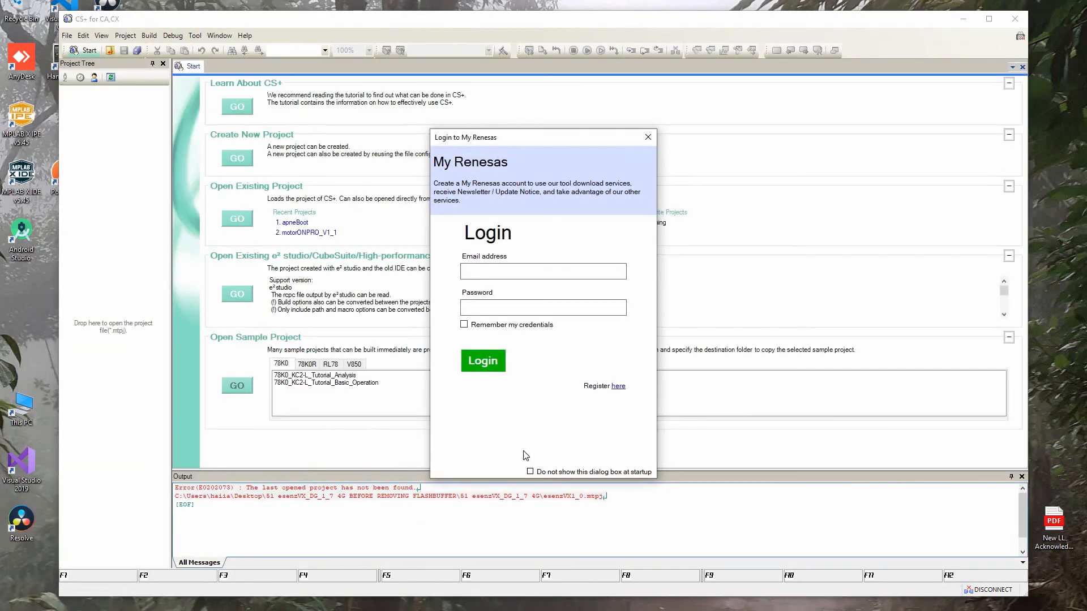
{"action": "left_click", "coordinate": [652, 135]}
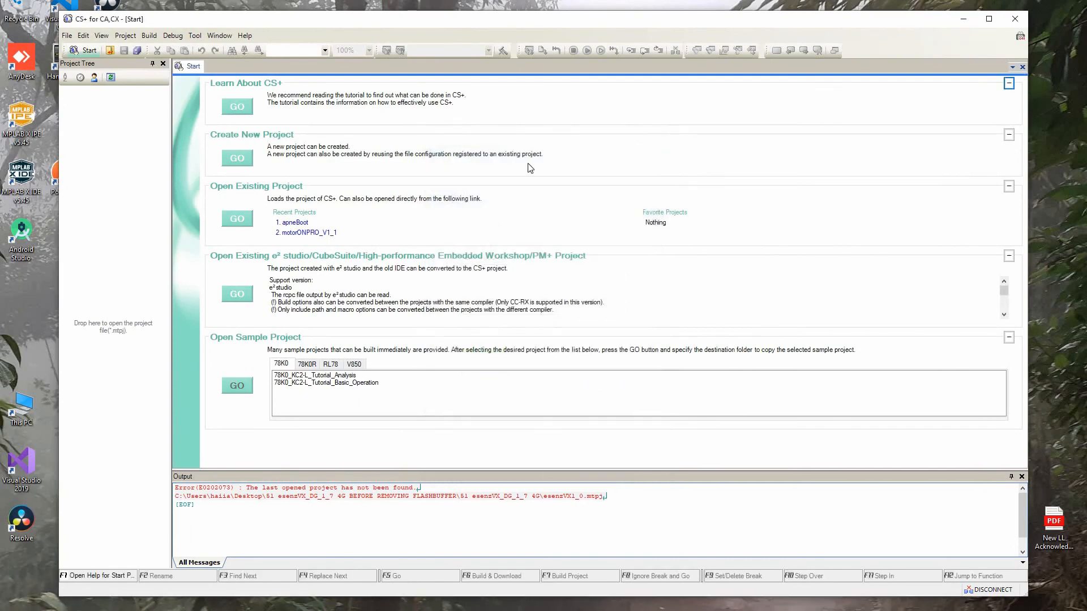
{"action": "left_click", "coordinate": [70, 36]}
{"action": "left_click", "coordinate": [173, 35]}
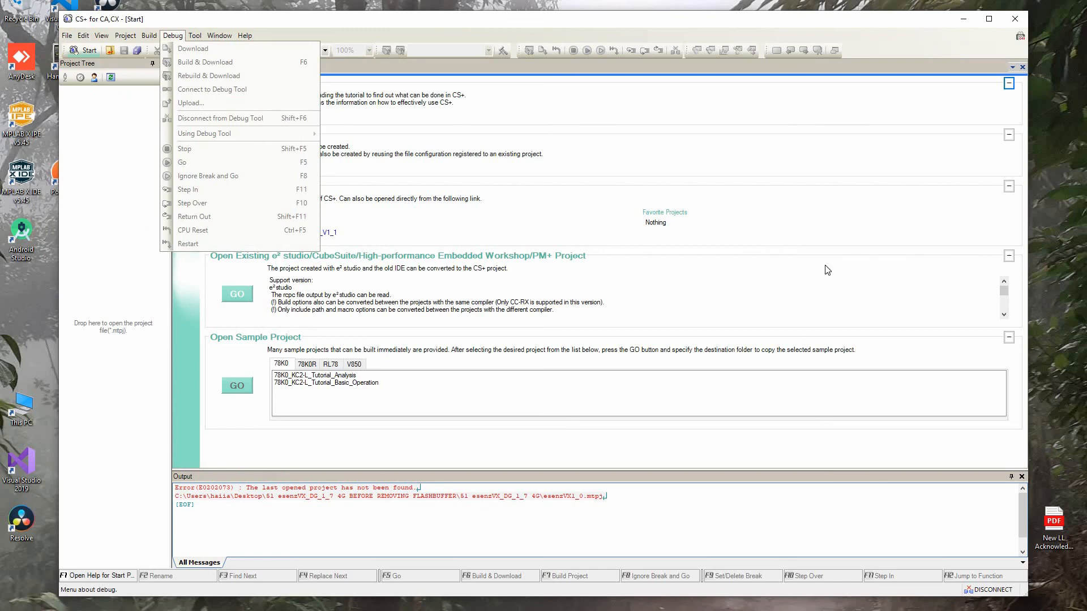
{"action": "key", "text": "Escape"}
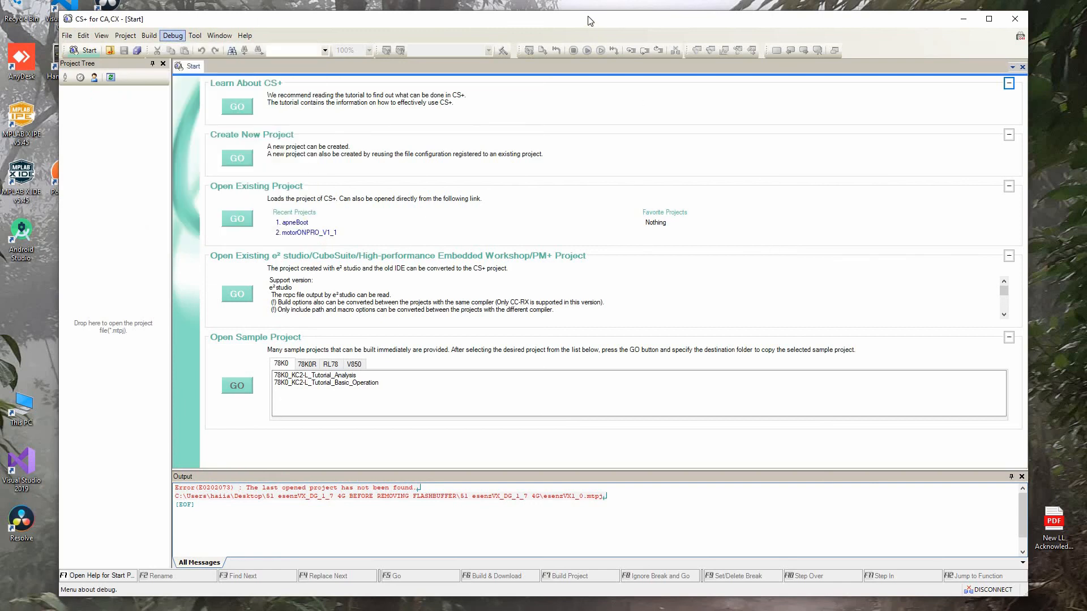